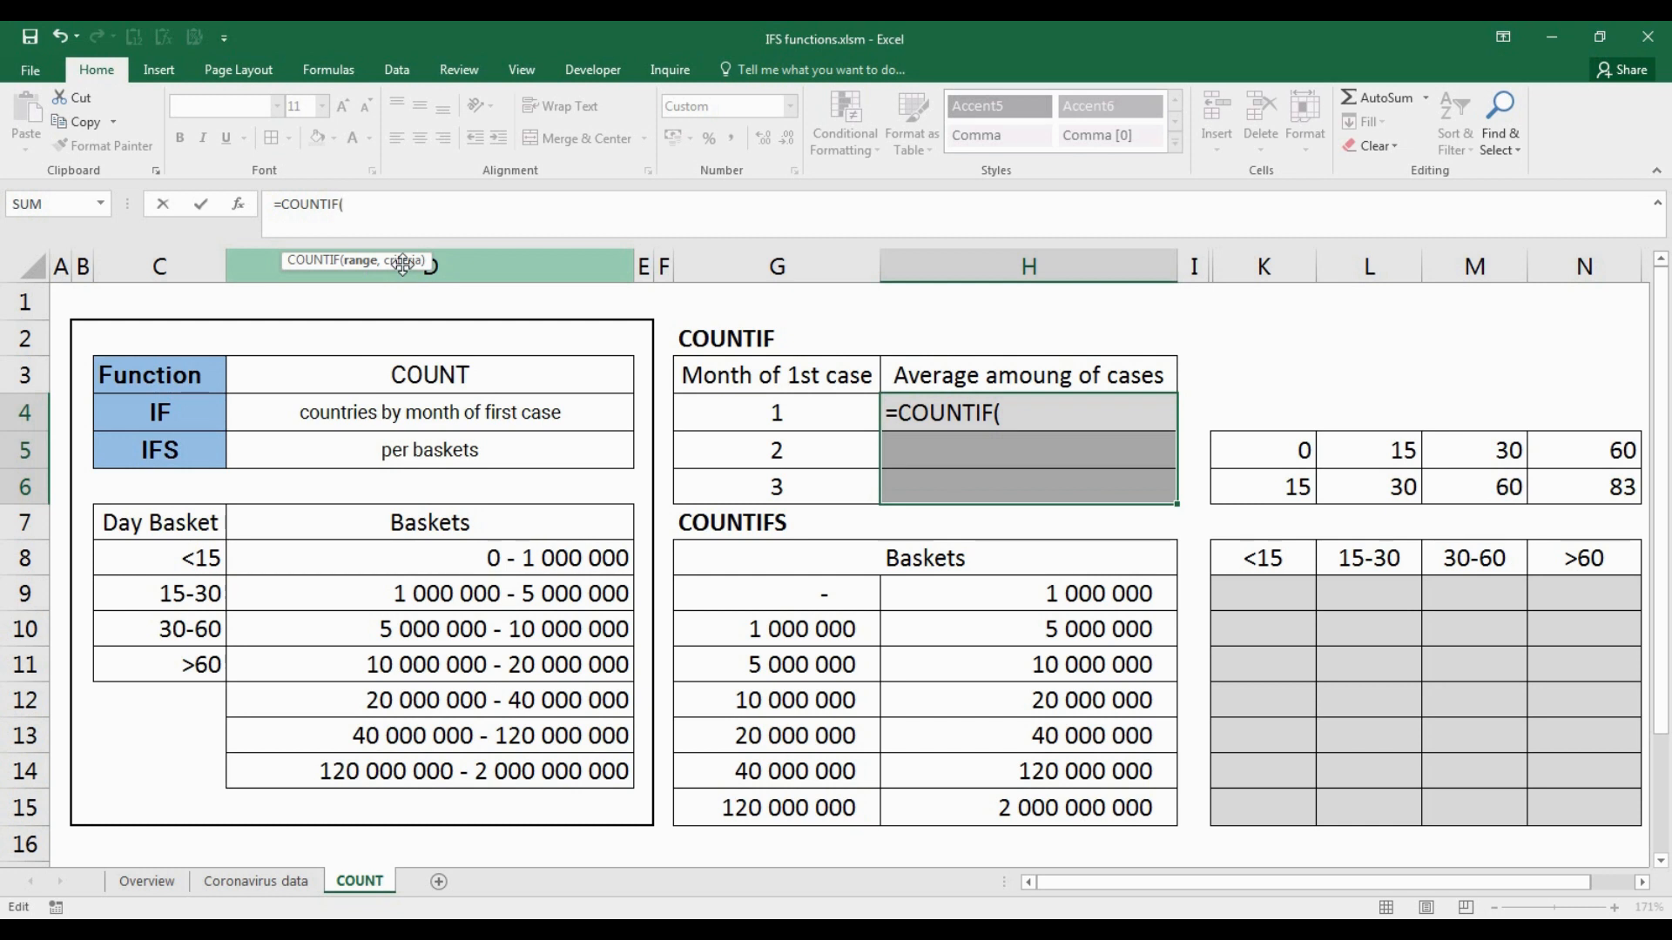
- Set the COUNTIF range in H4 to the 1st case month data, 'Coronavirus data'!$H$3:$H$205, as an absolute reference
left_click(255, 881)
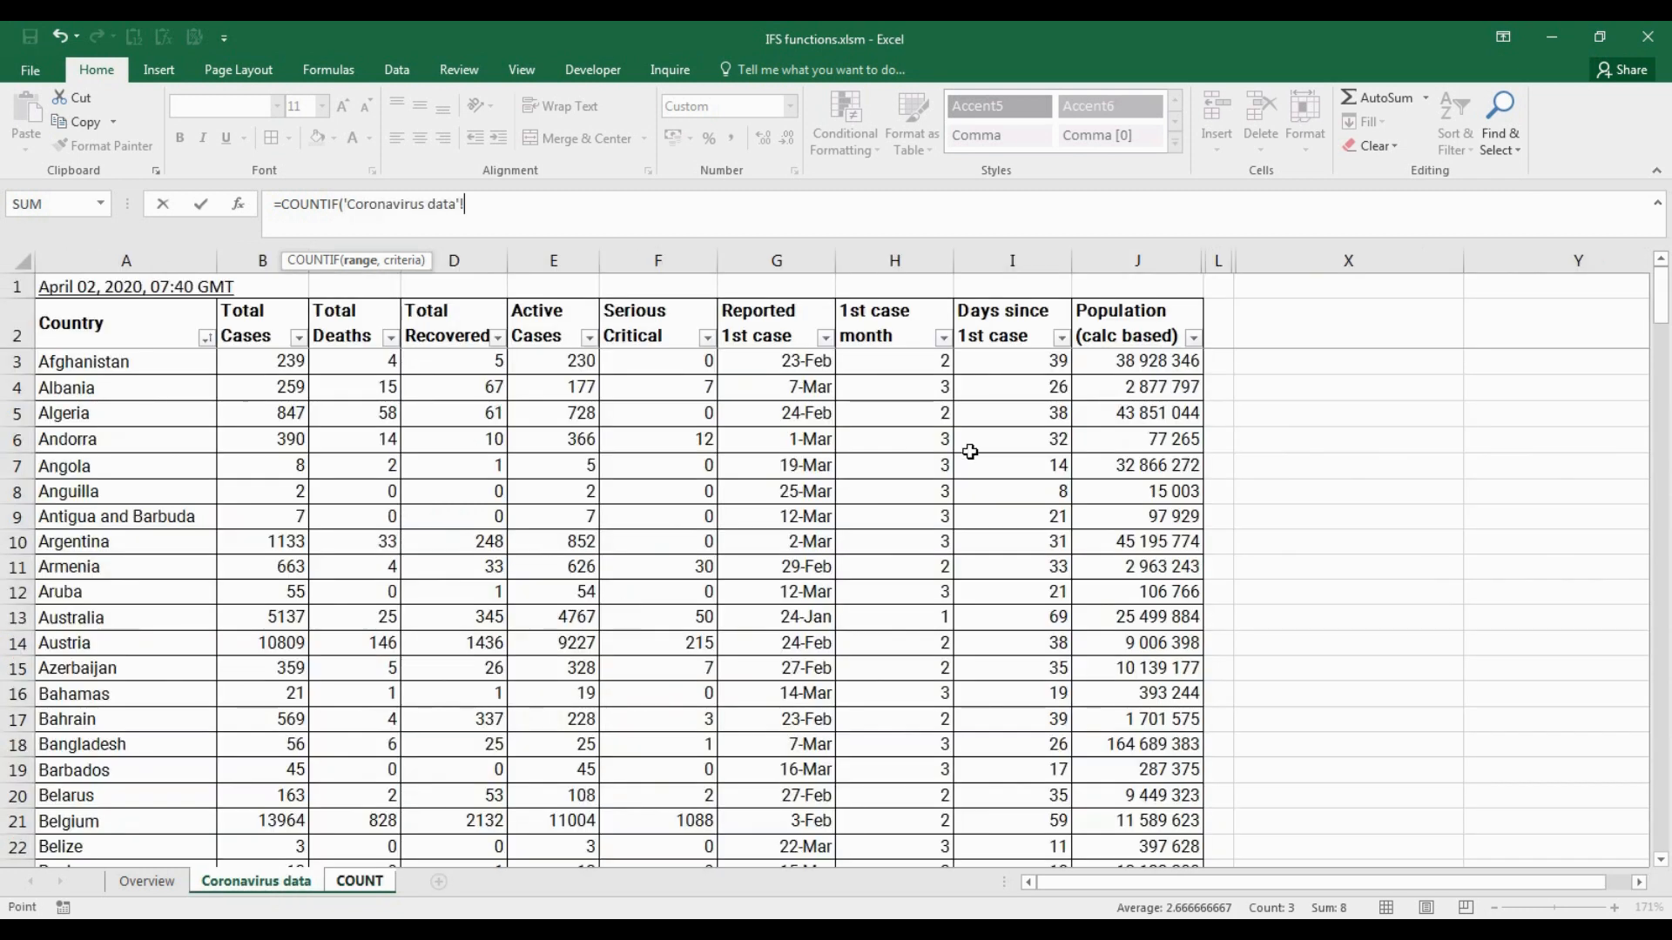
left_click(899, 338)
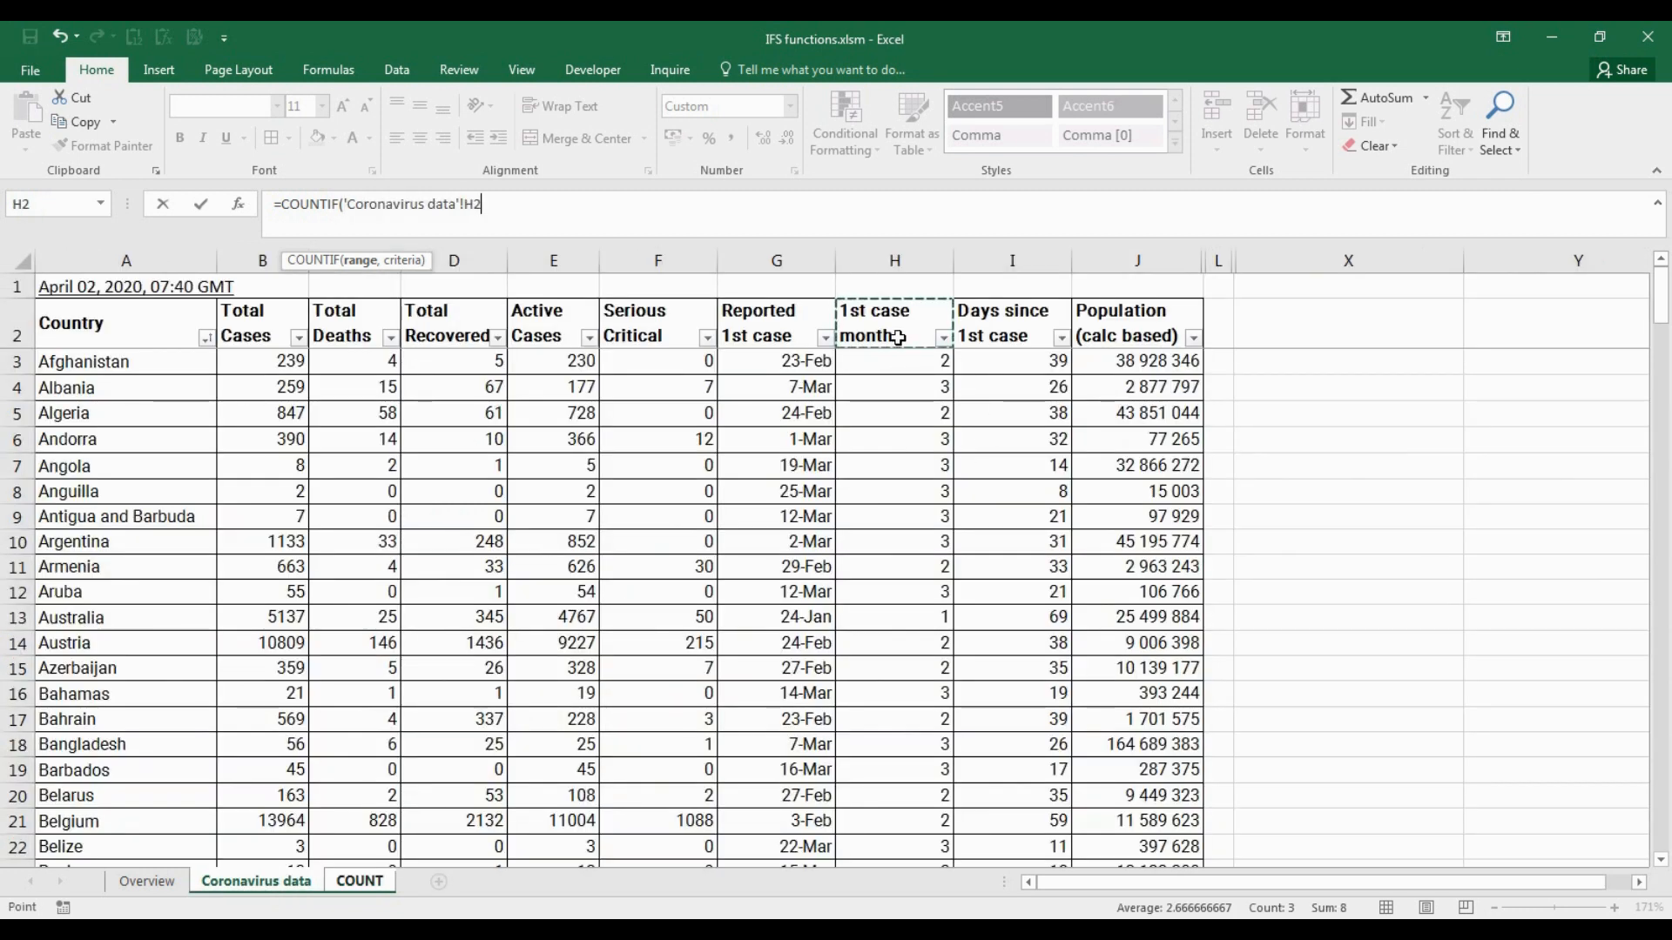
key("Down")
key("ctrl+shift+Down")
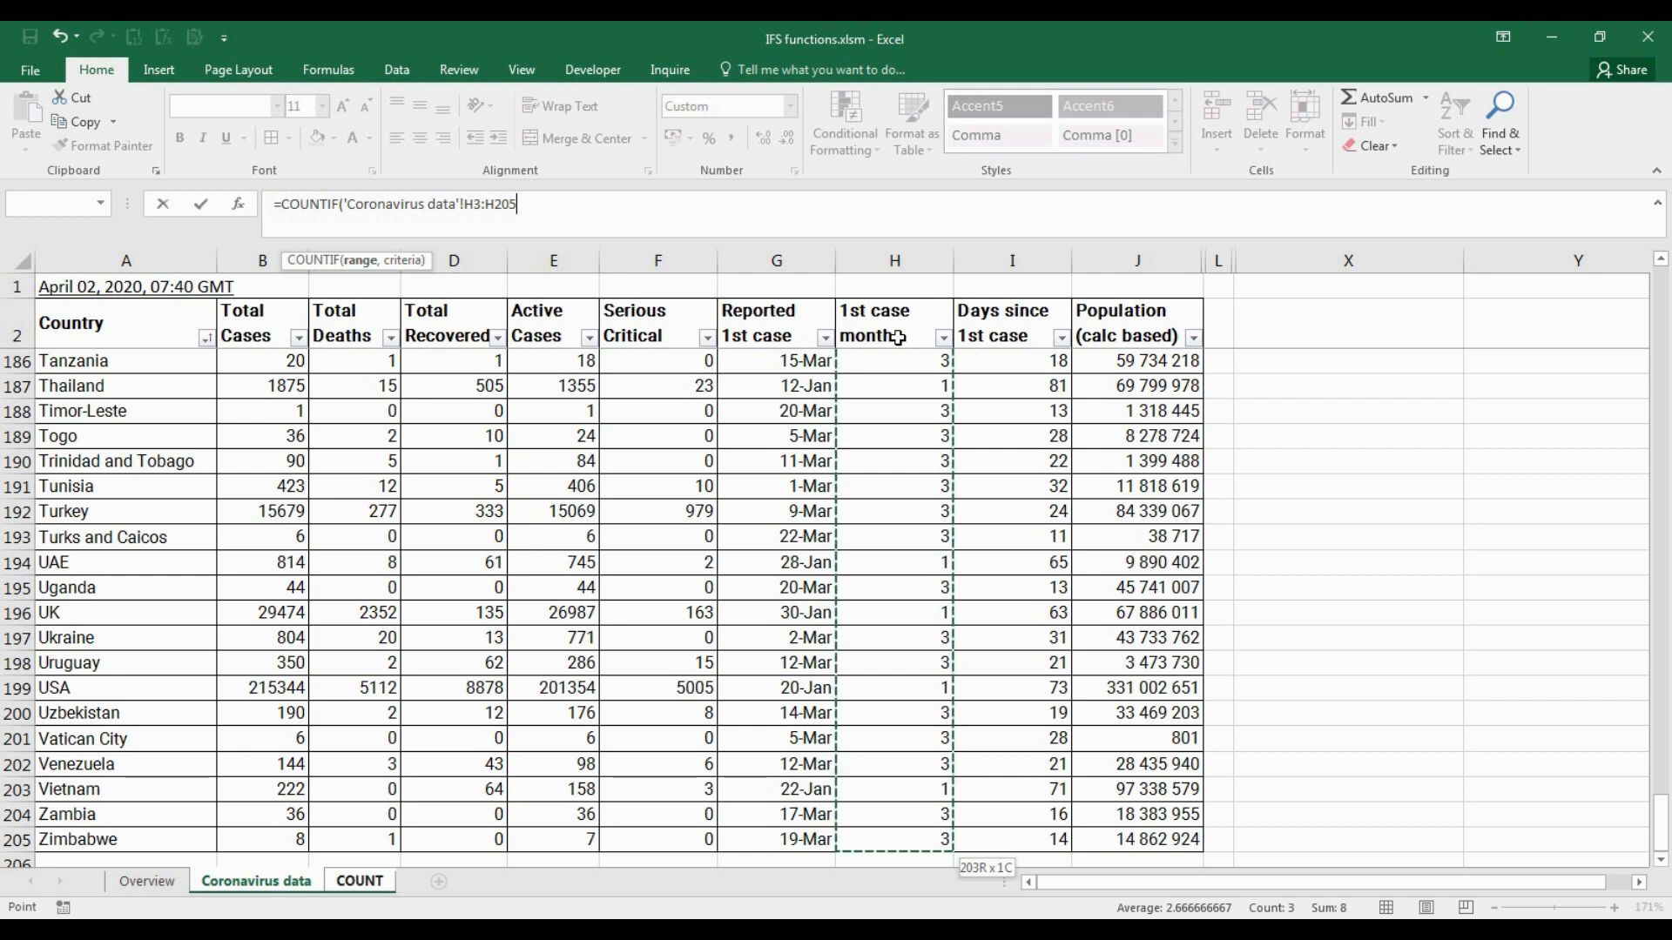
key("F4")
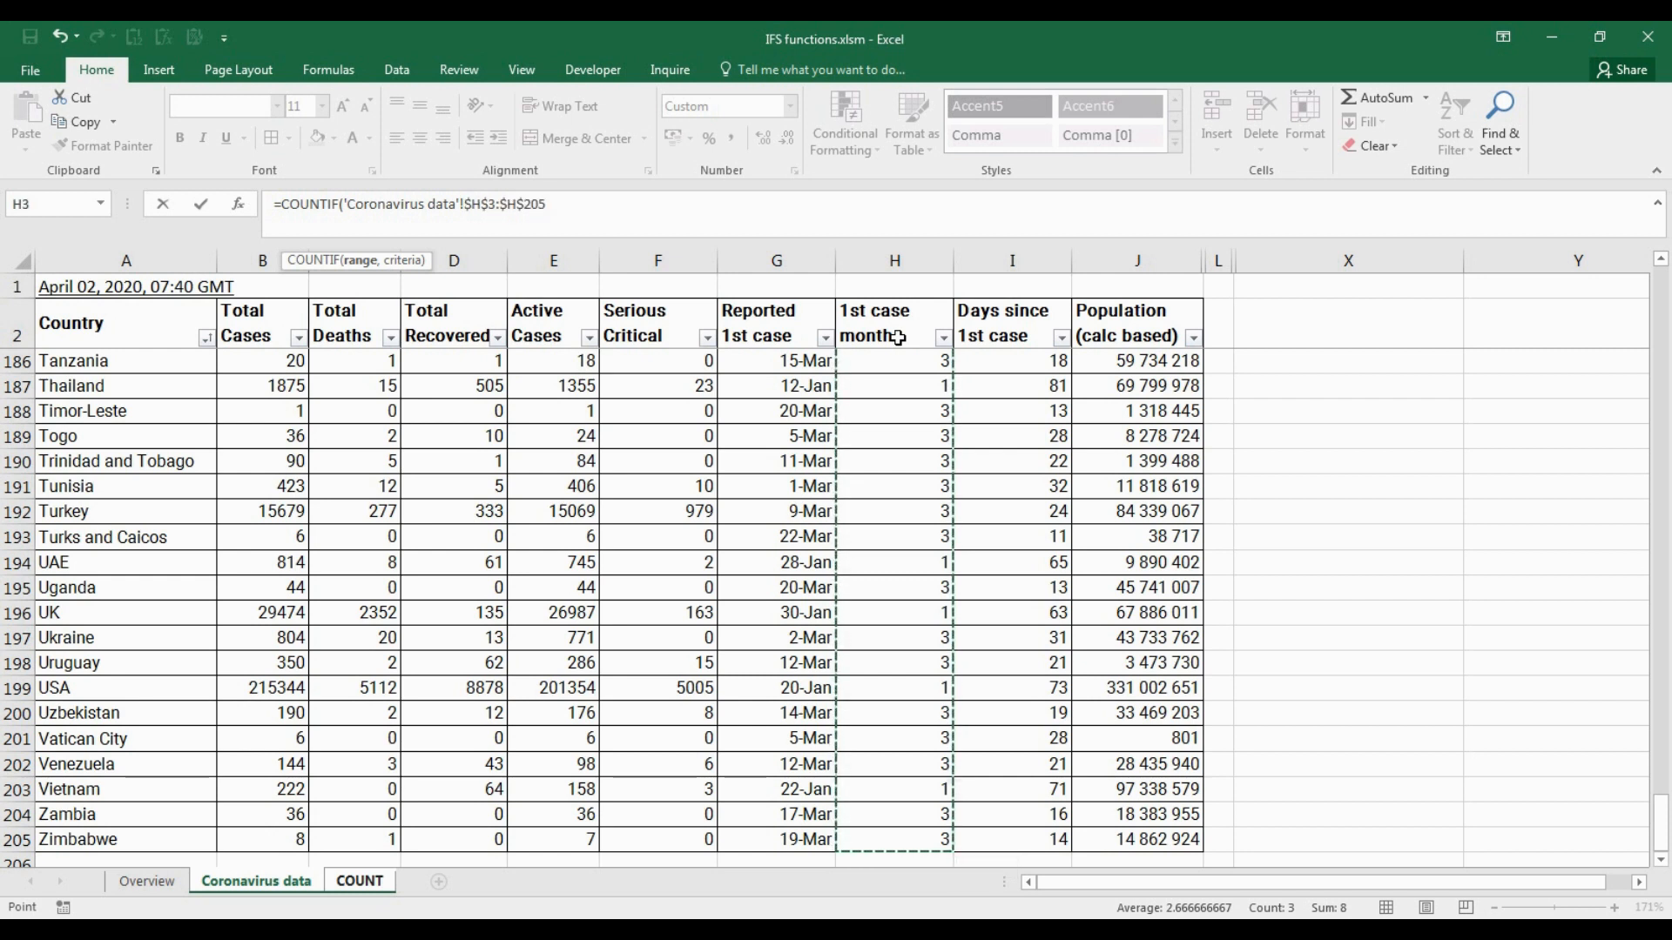
type(",COUNT!")
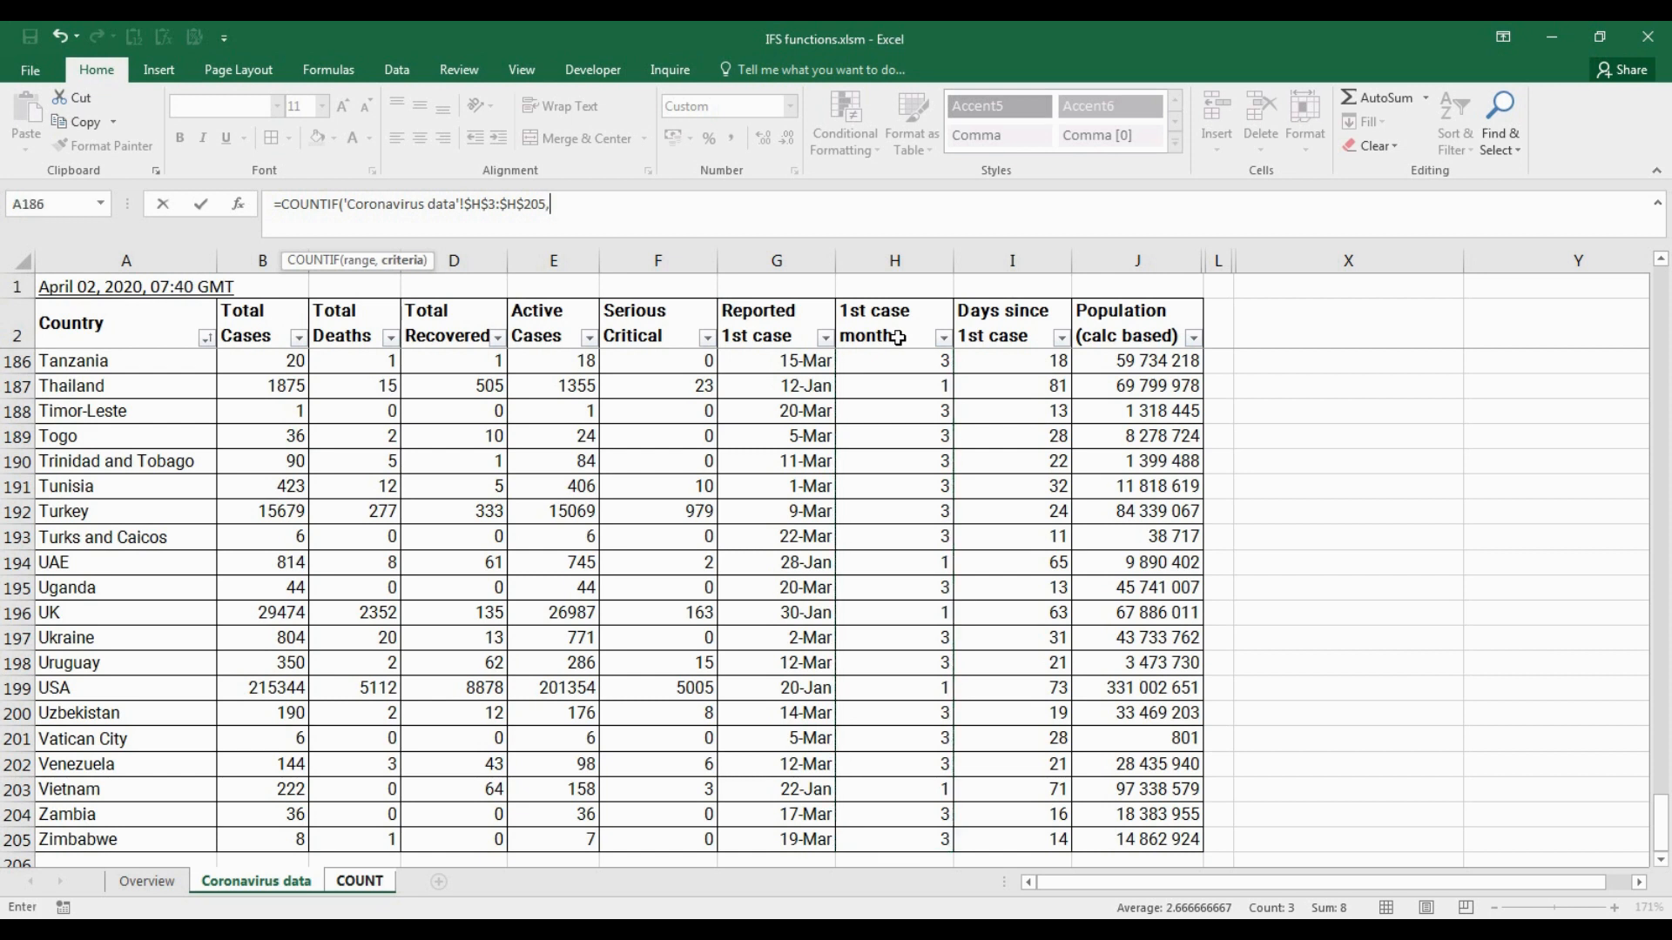
- Use month cell G4 on the COUNT sheet as the COUNTIF criterion and fill the formula through H4:H6
left_click(376, 883)
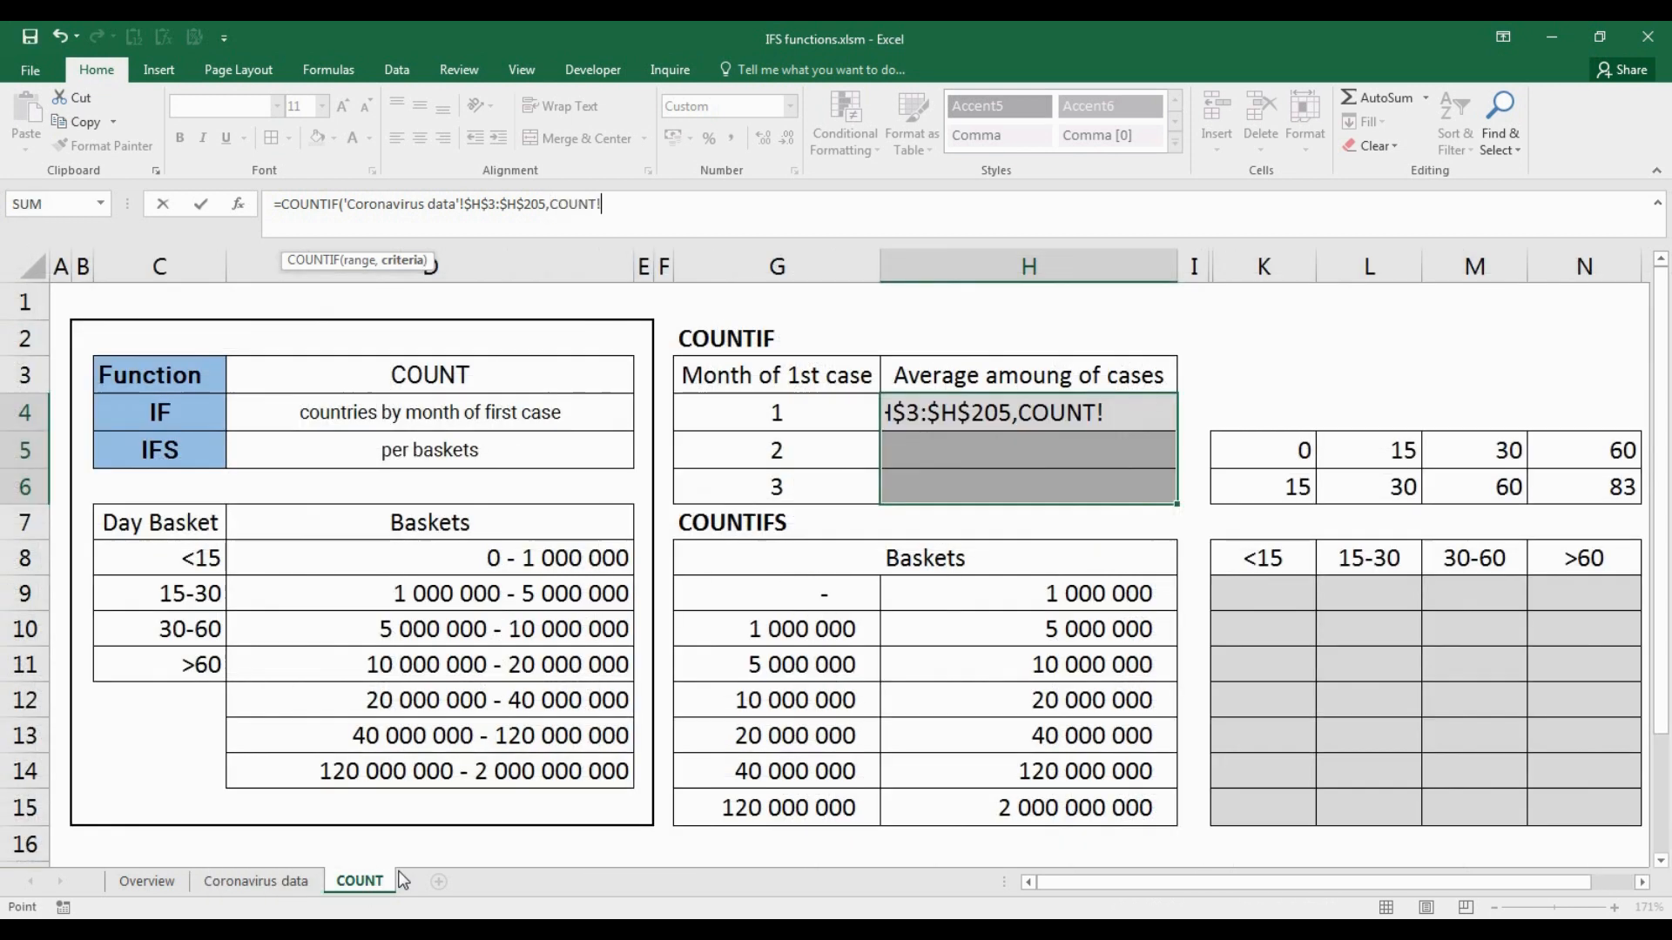
left_click(775, 413)
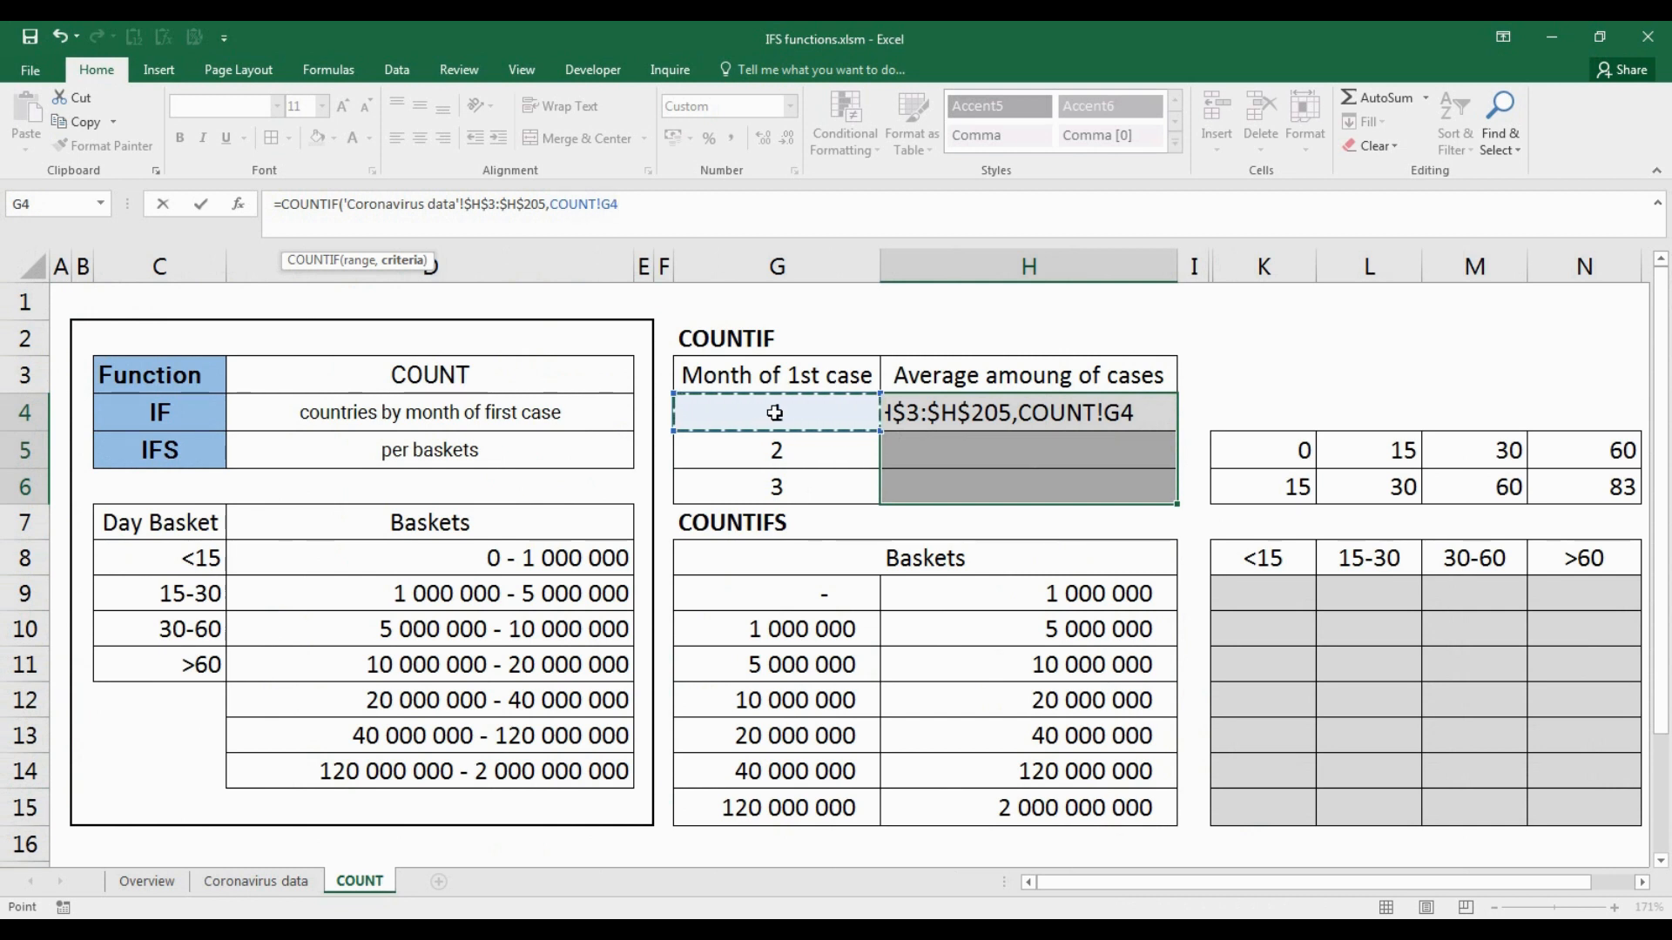
key("ctrl+Return")
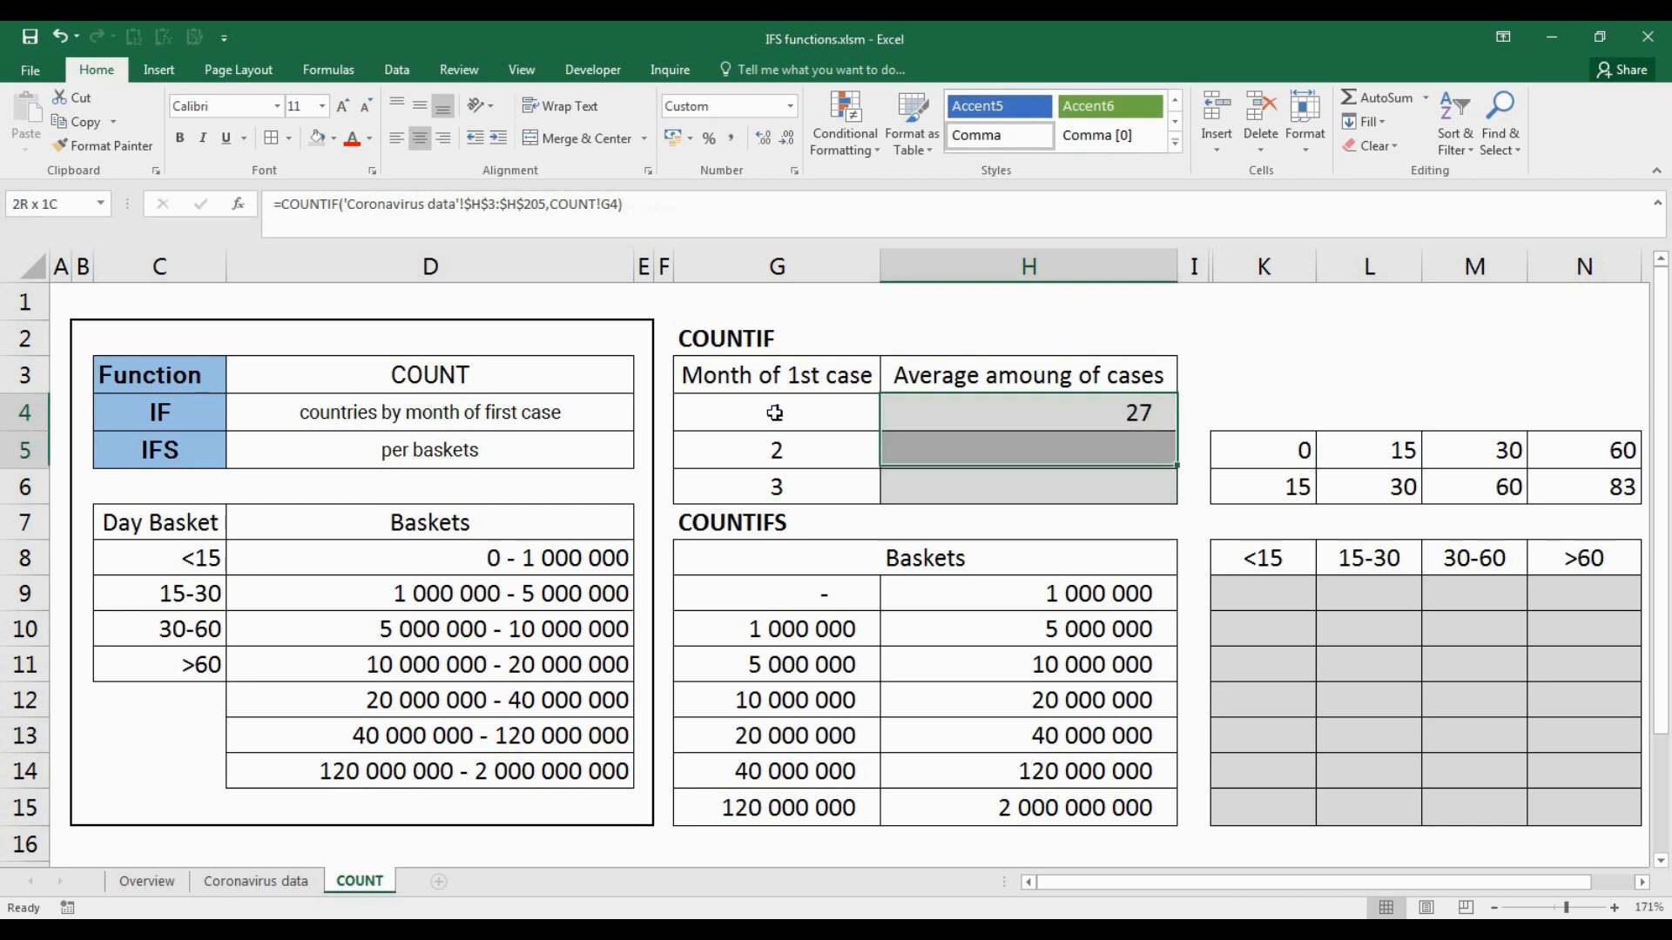
key("F2")
key("ctrl+Return")
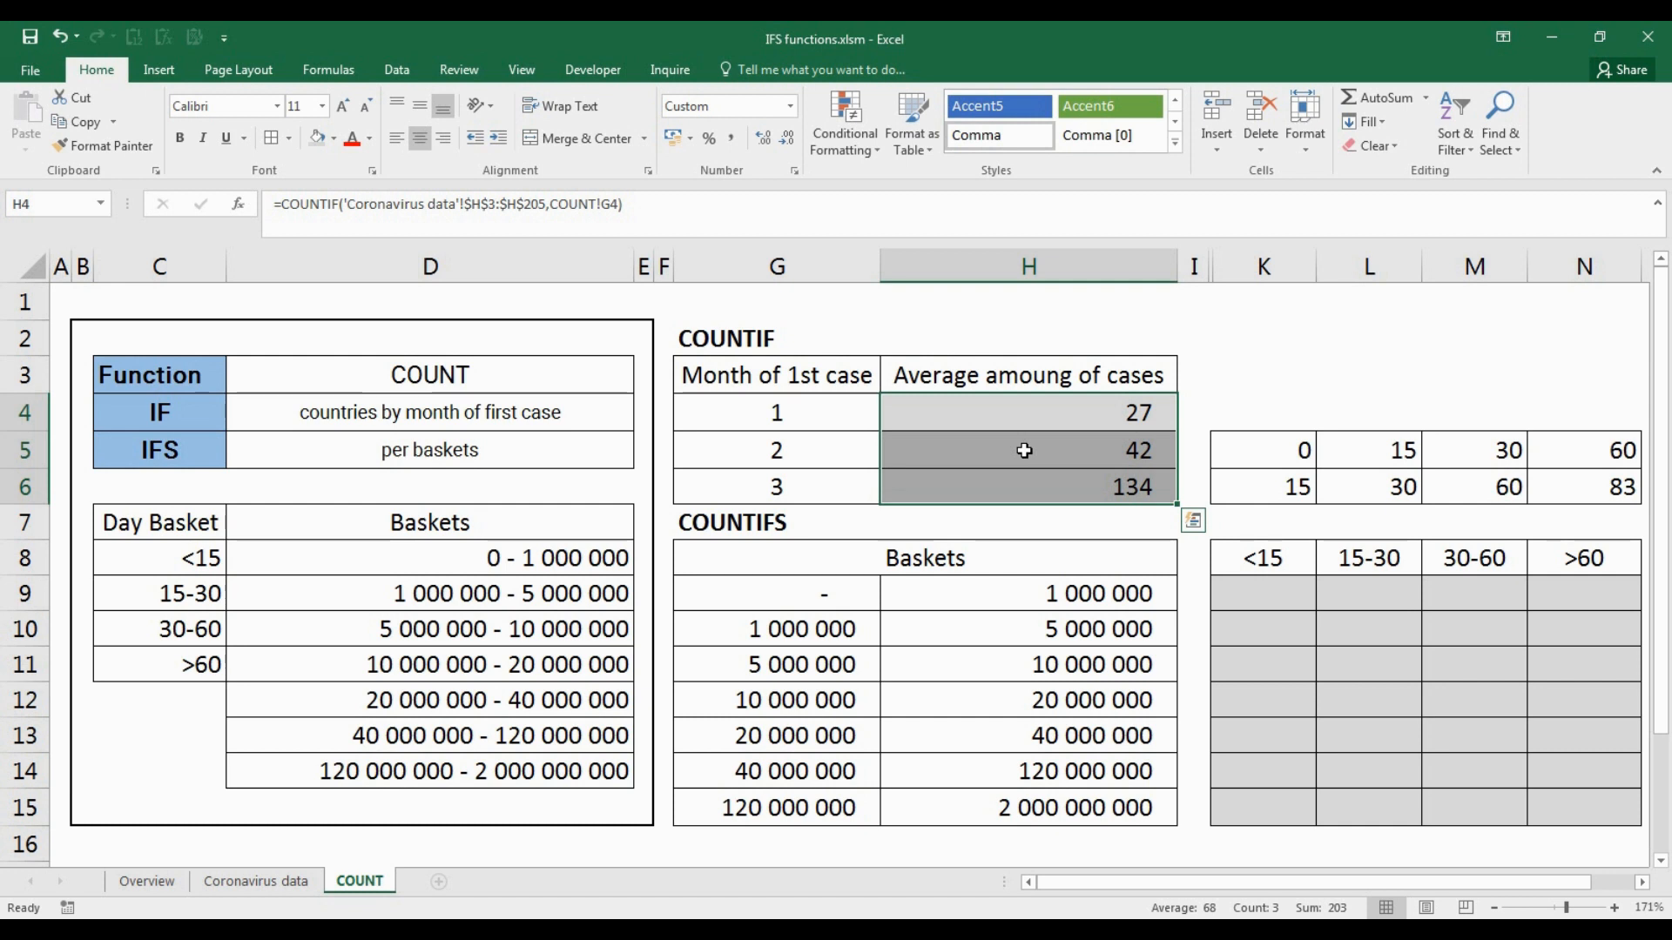
- Start a COUNTIFS formula in K9 with the population data 'Coronavirus data'!$J$3:$J$205 as the absolute first criteria range
left_click(1254, 599)
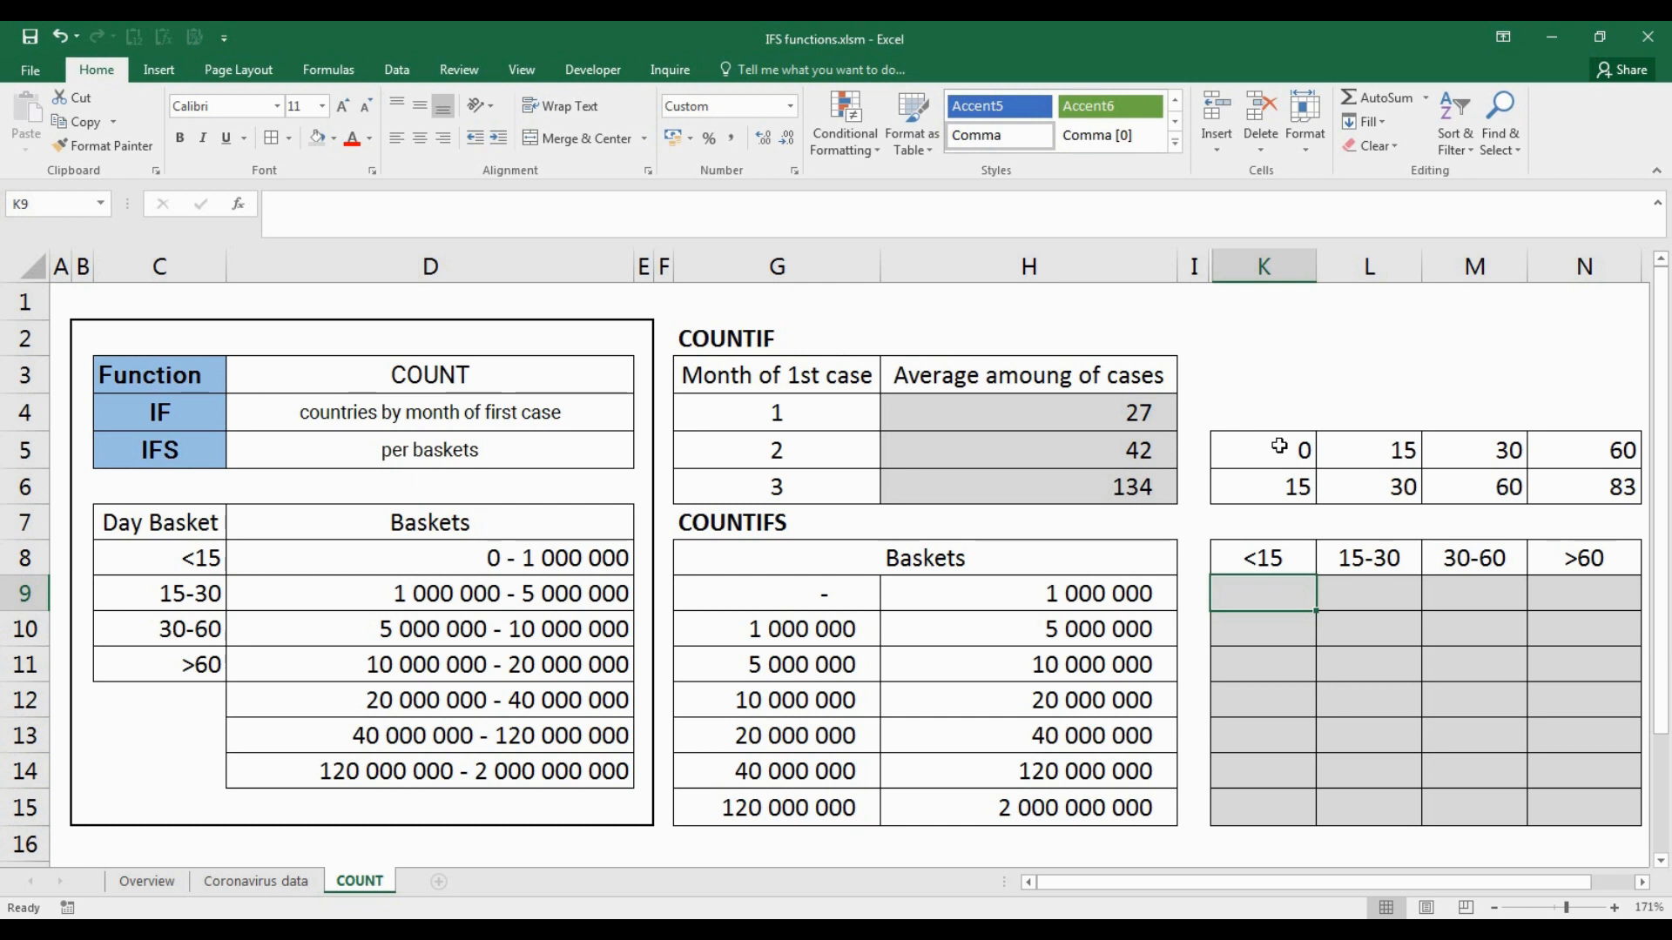
type("=")
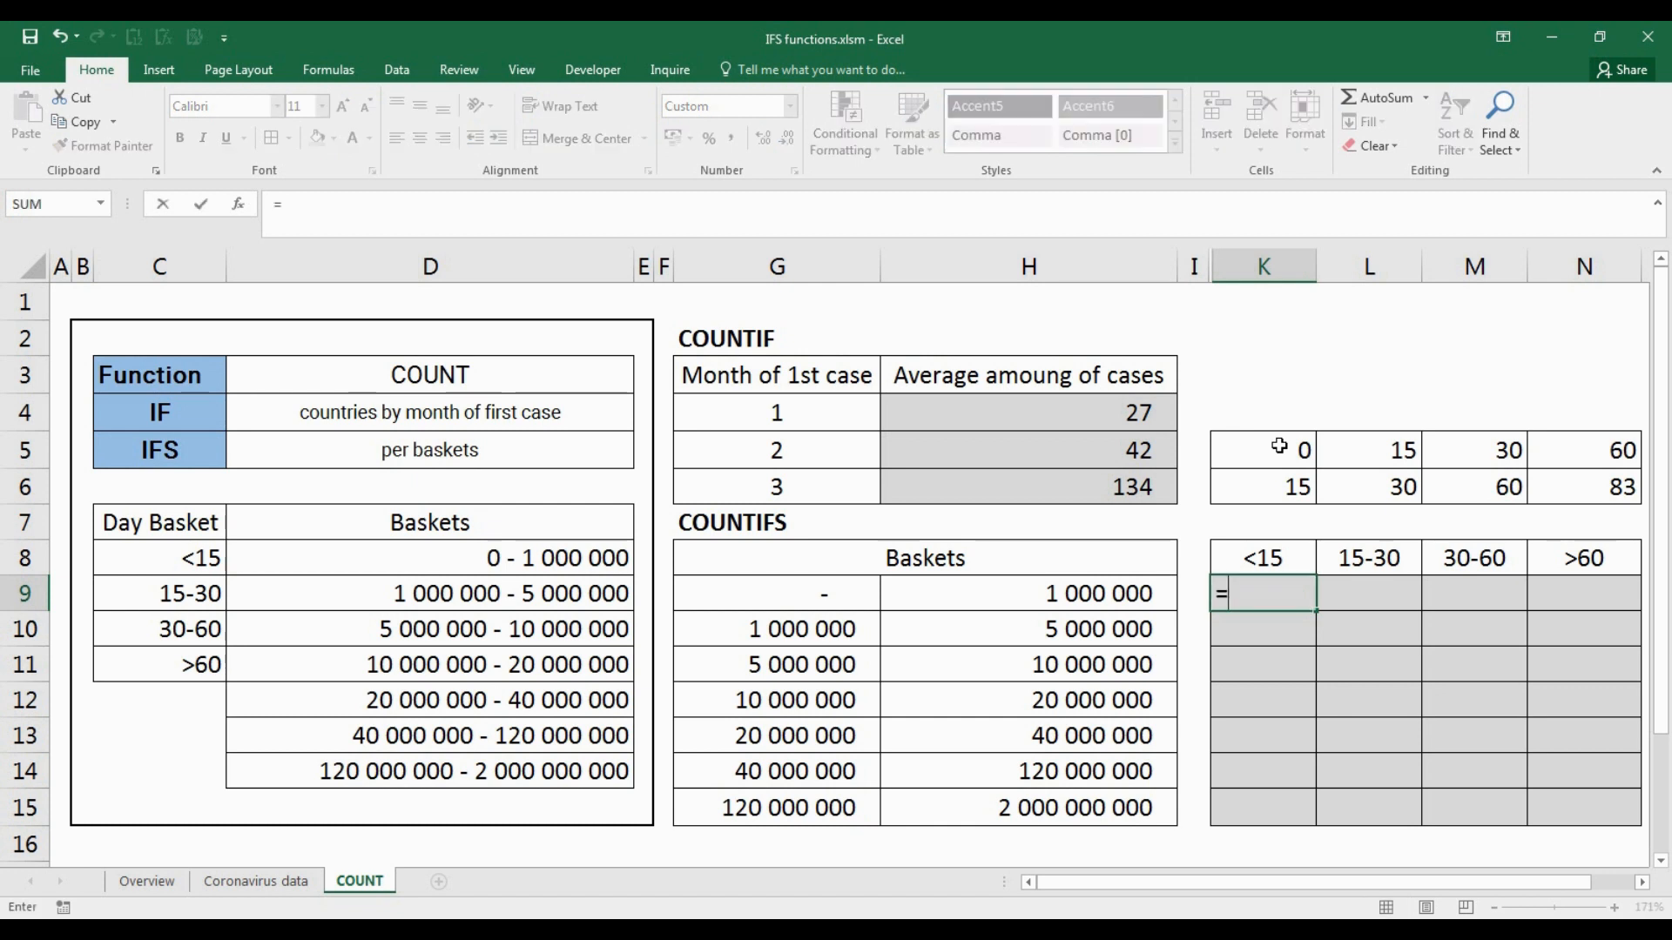
type("countifs")
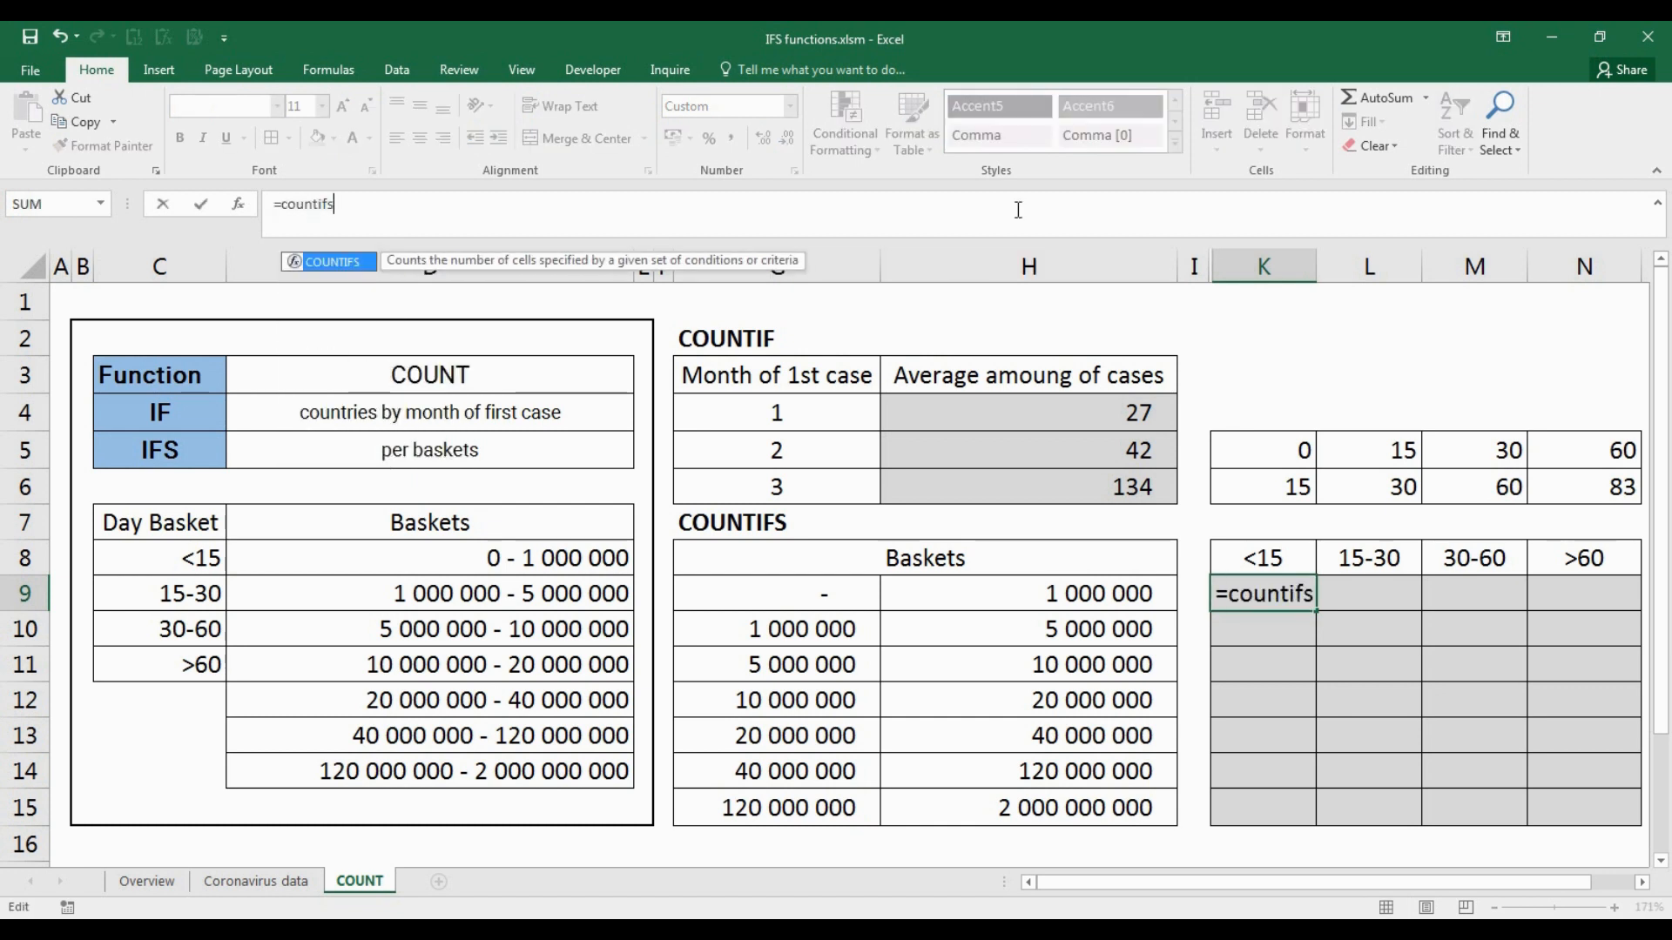
key("Tab")
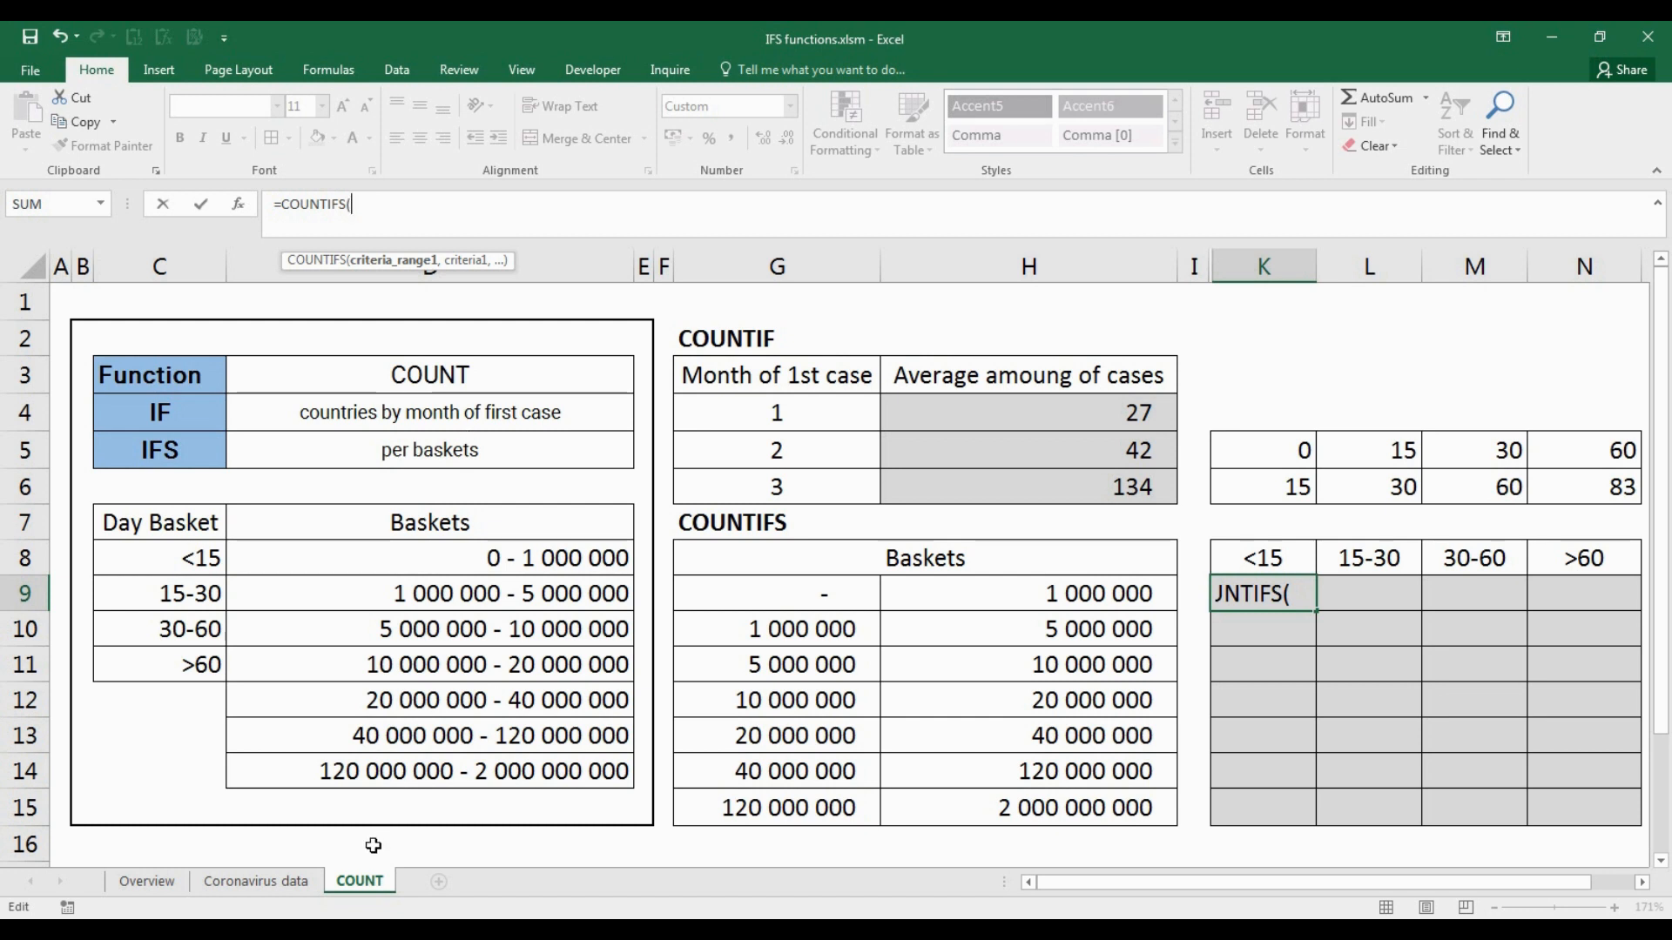
left_click(256, 881)
left_click(1147, 331)
key("Down")
key("ctrl+shift+Down")
key("F4")
type(",")
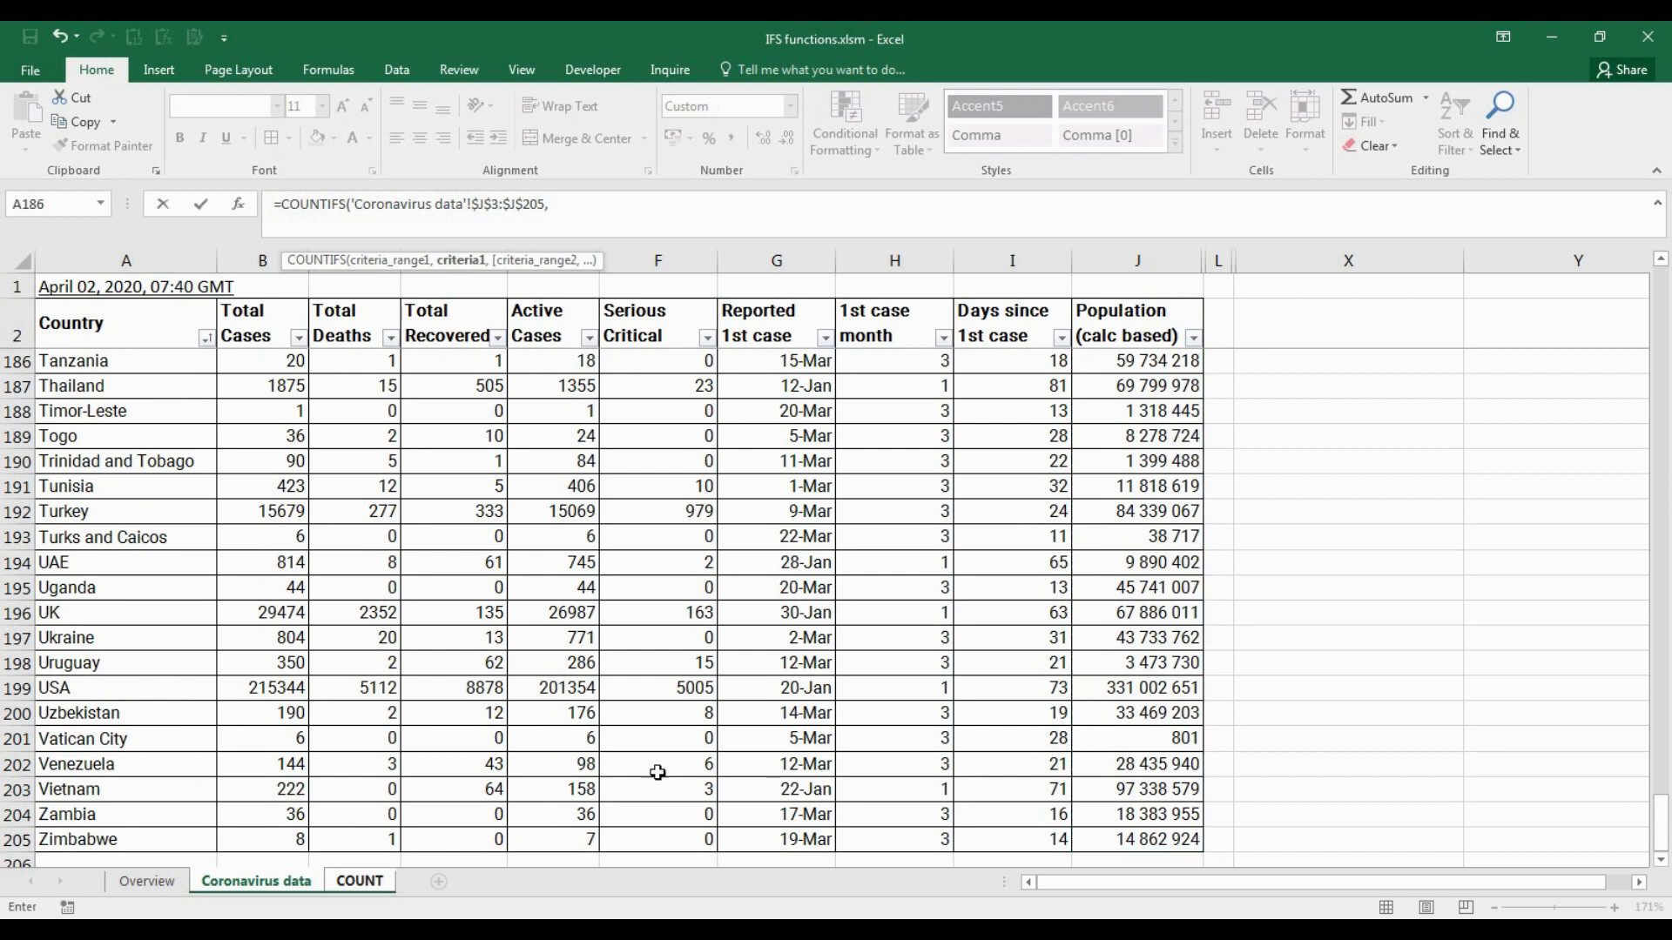
- Set the first COUNTIFS criterion to ">"&COUNT!$G9, locking only the column of the lower basket limit
left_click(362, 890)
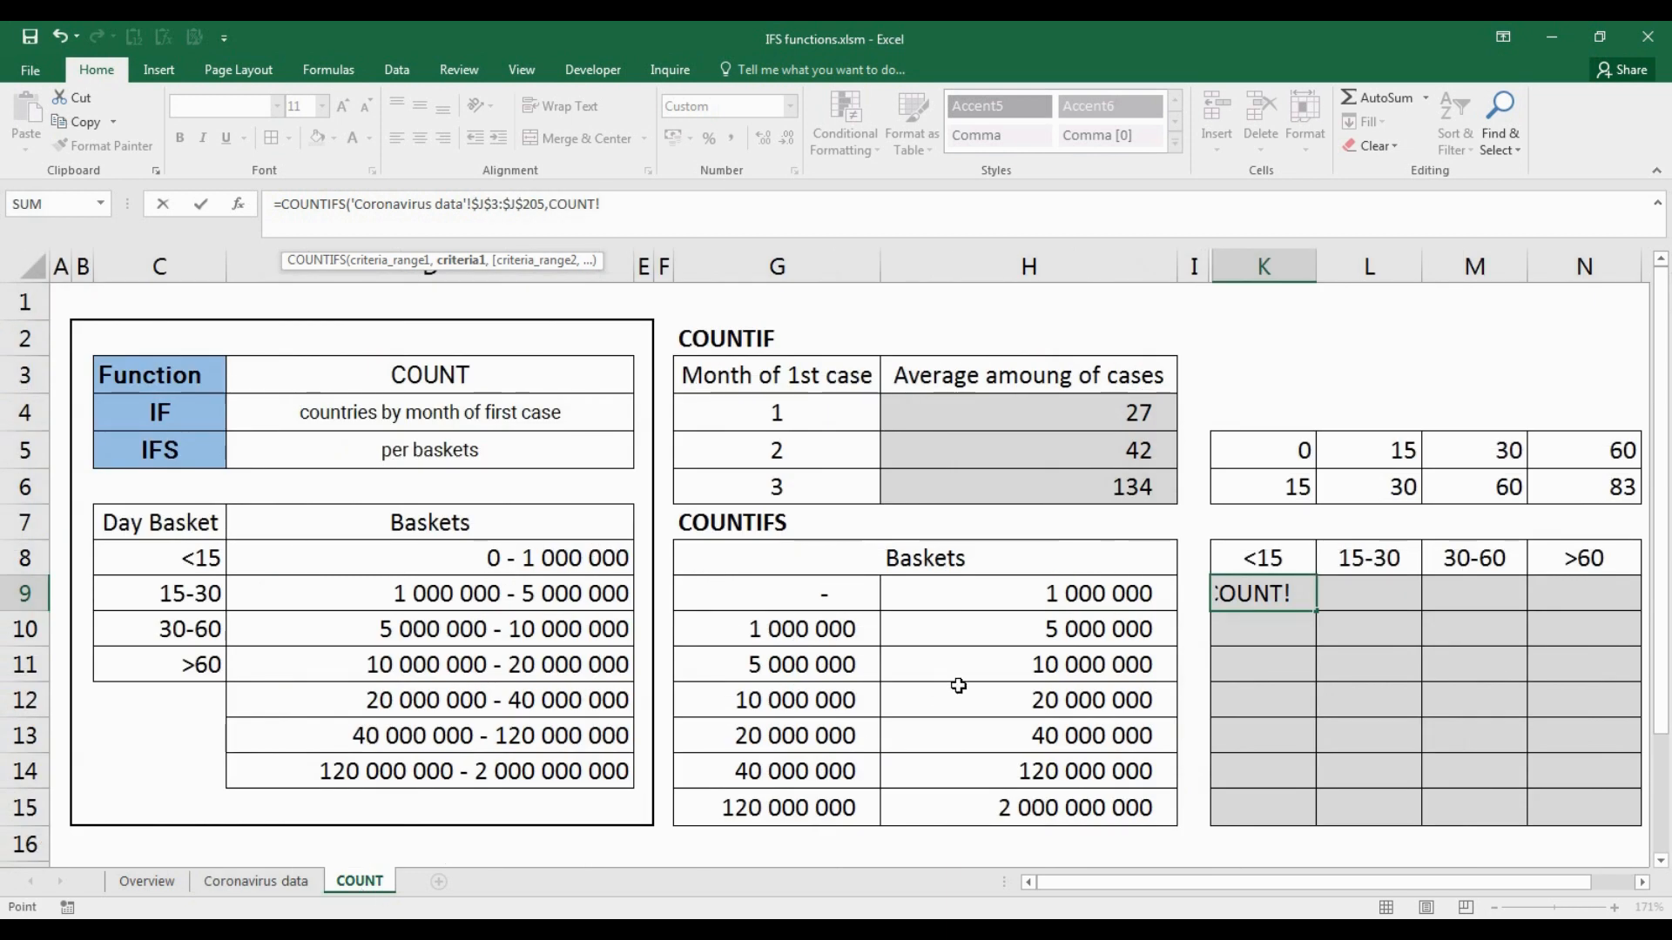
key("BackSpace")
key("BackSpace")
key("BackSpace")
key("BackSpace")
key("BackSpace")
key("BackSpace")
type("\">\"")
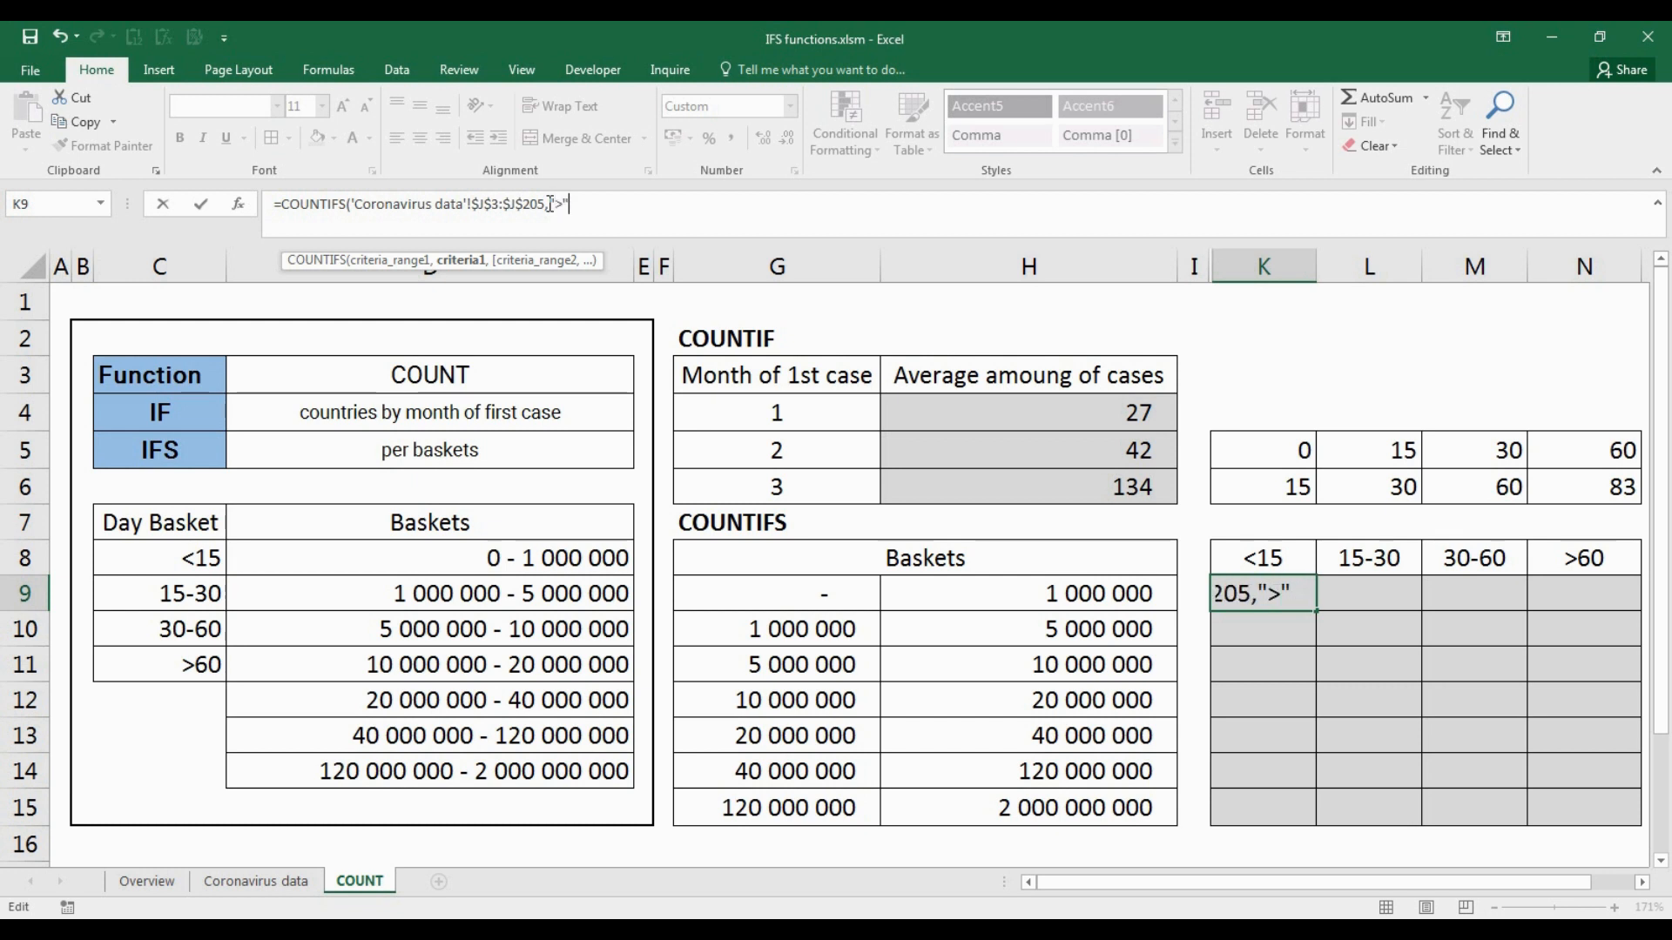
type("&")
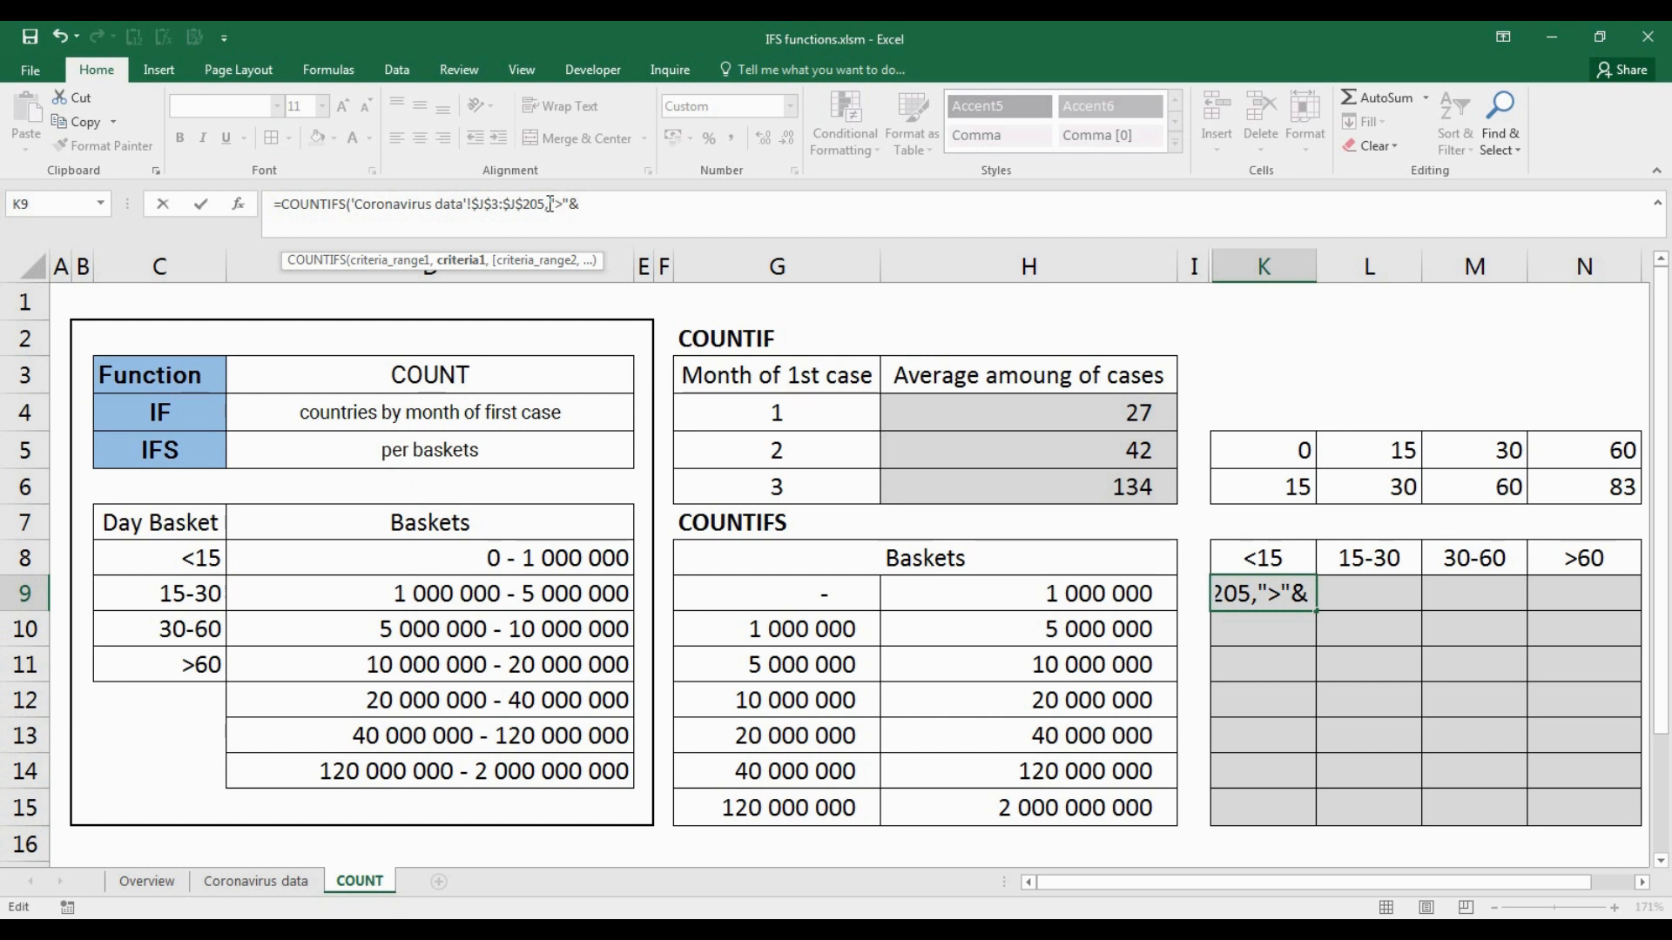
left_click(833, 602)
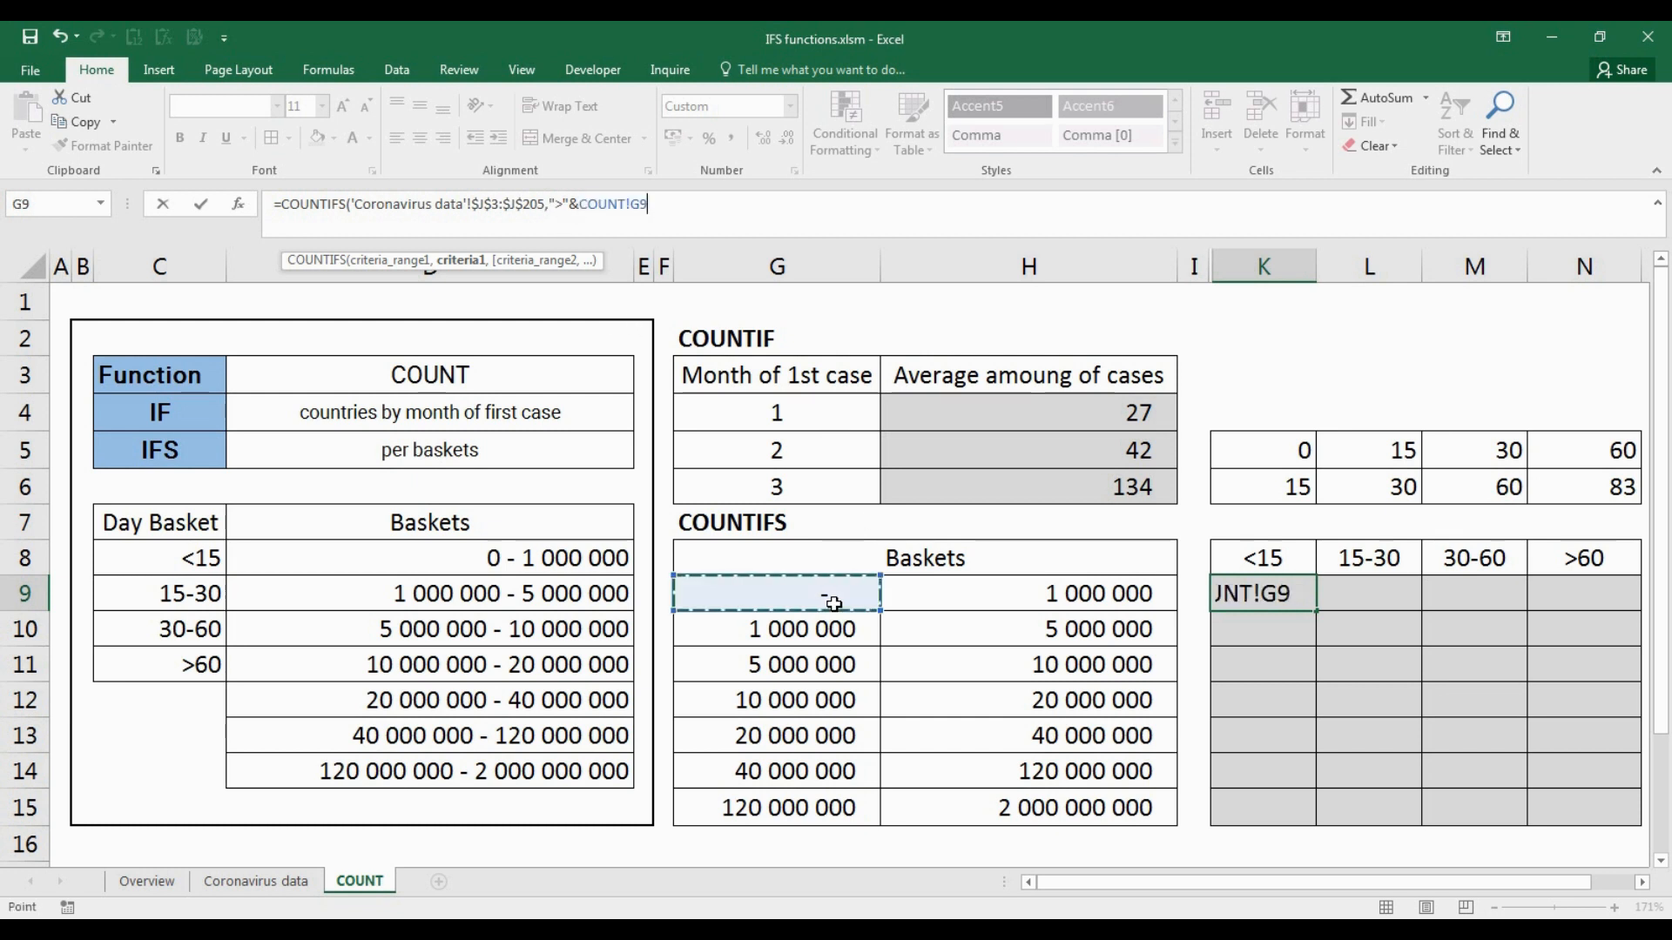
key("F4")
key("F4")
key("F4")
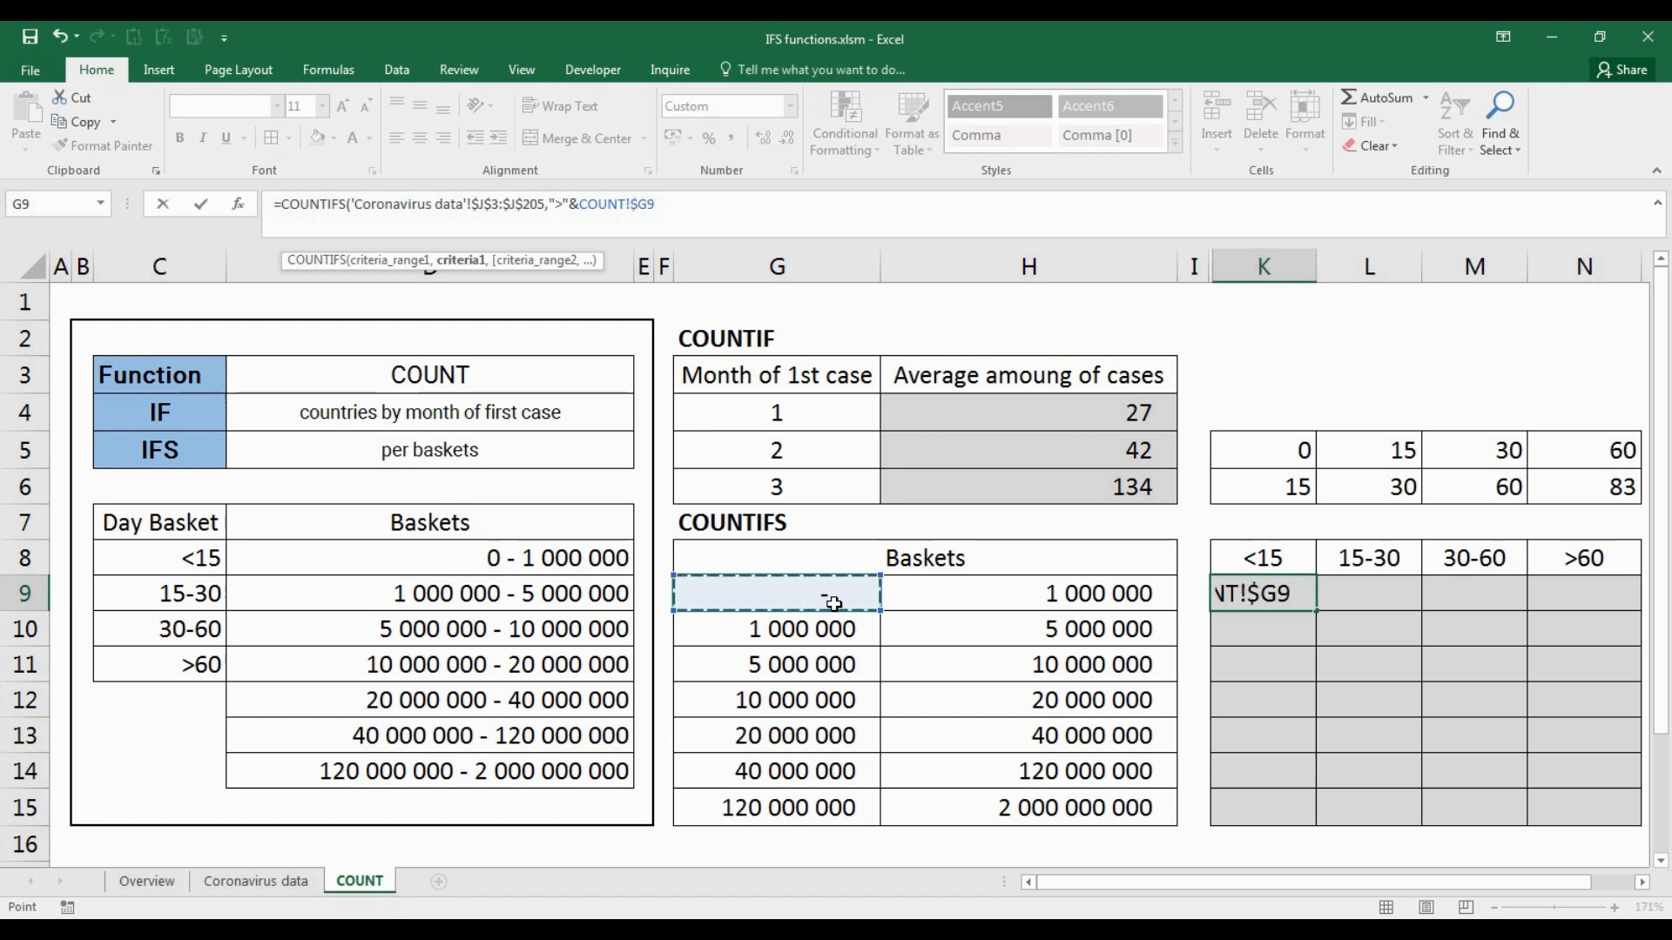
- Copy the population range and its criterion within the K9 formula and append them as the second condition
left_click_drag(679, 204, 352, 199)
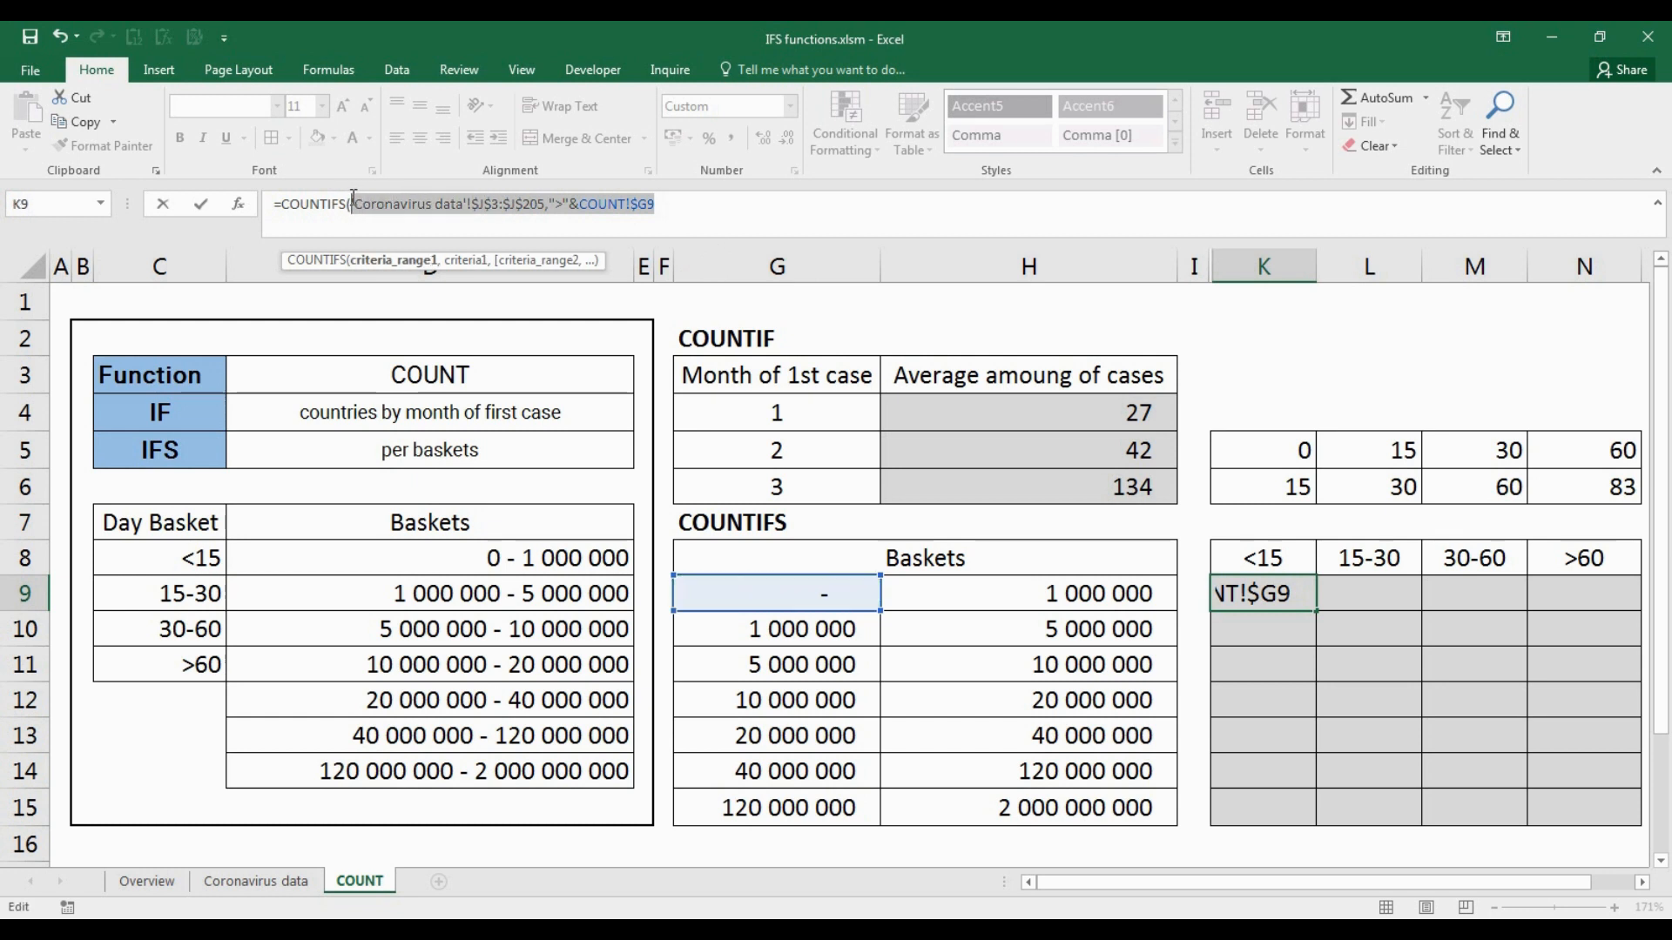
key("ctrl+c")
left_click(707, 203)
type(",")
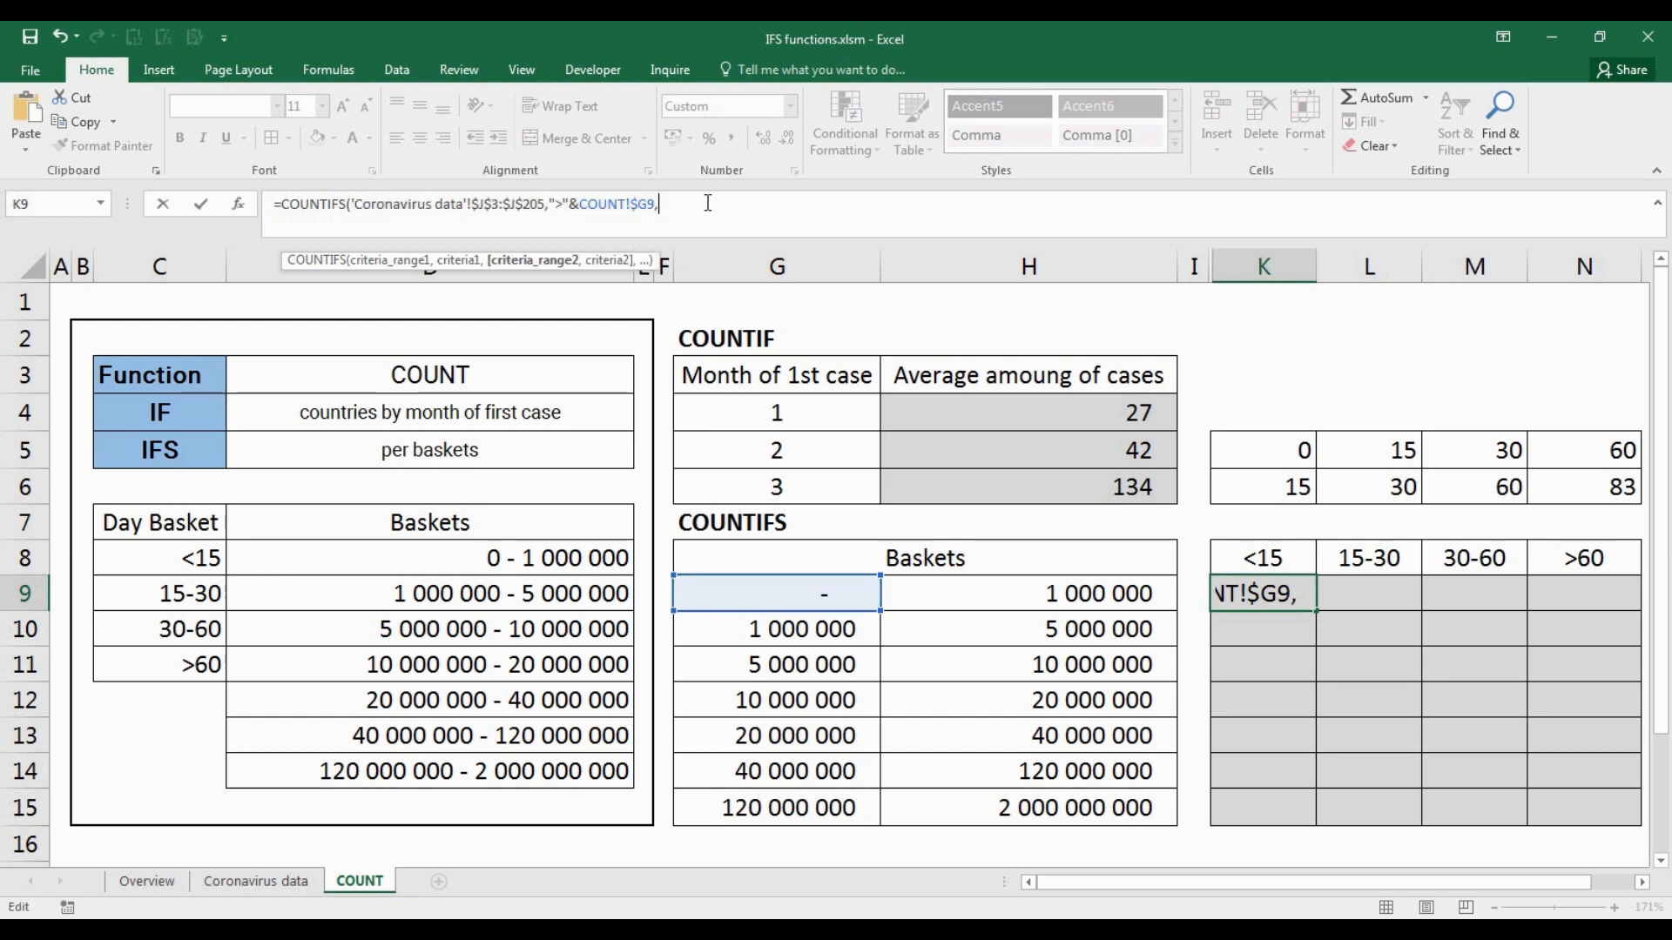
key("ctrl+v")
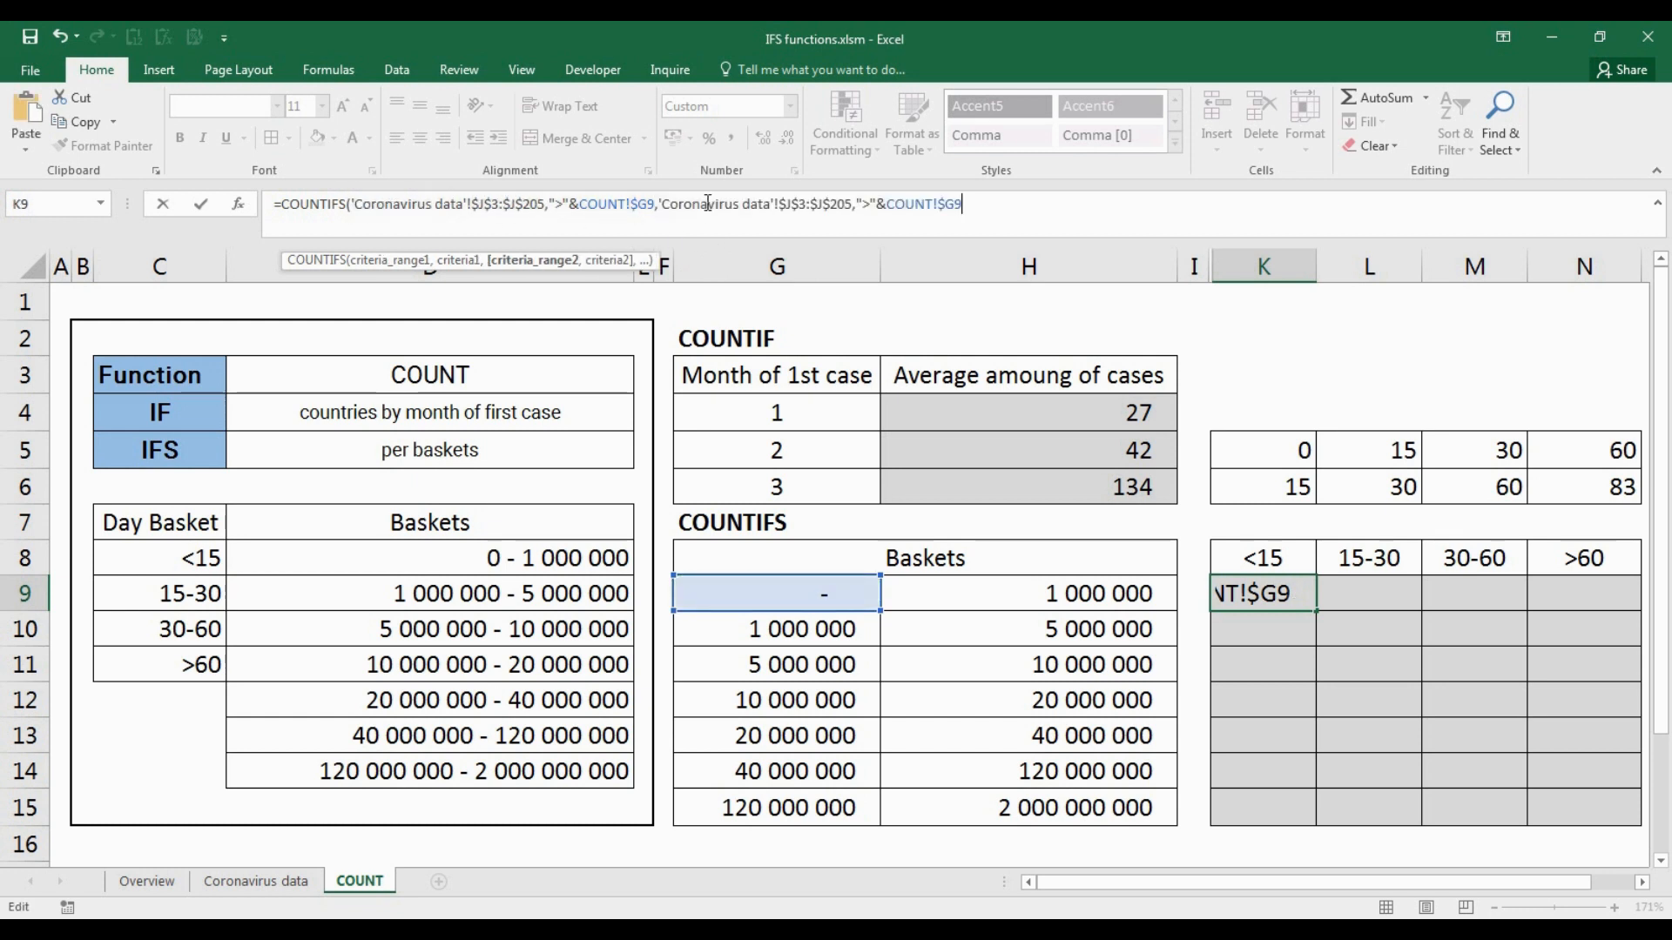
- Change the second criterion to "<="&COUNT!$H9 with only the column locked, and complete the COUNTIFS formula in K9
left_click(865, 204)
key("BackSpace")
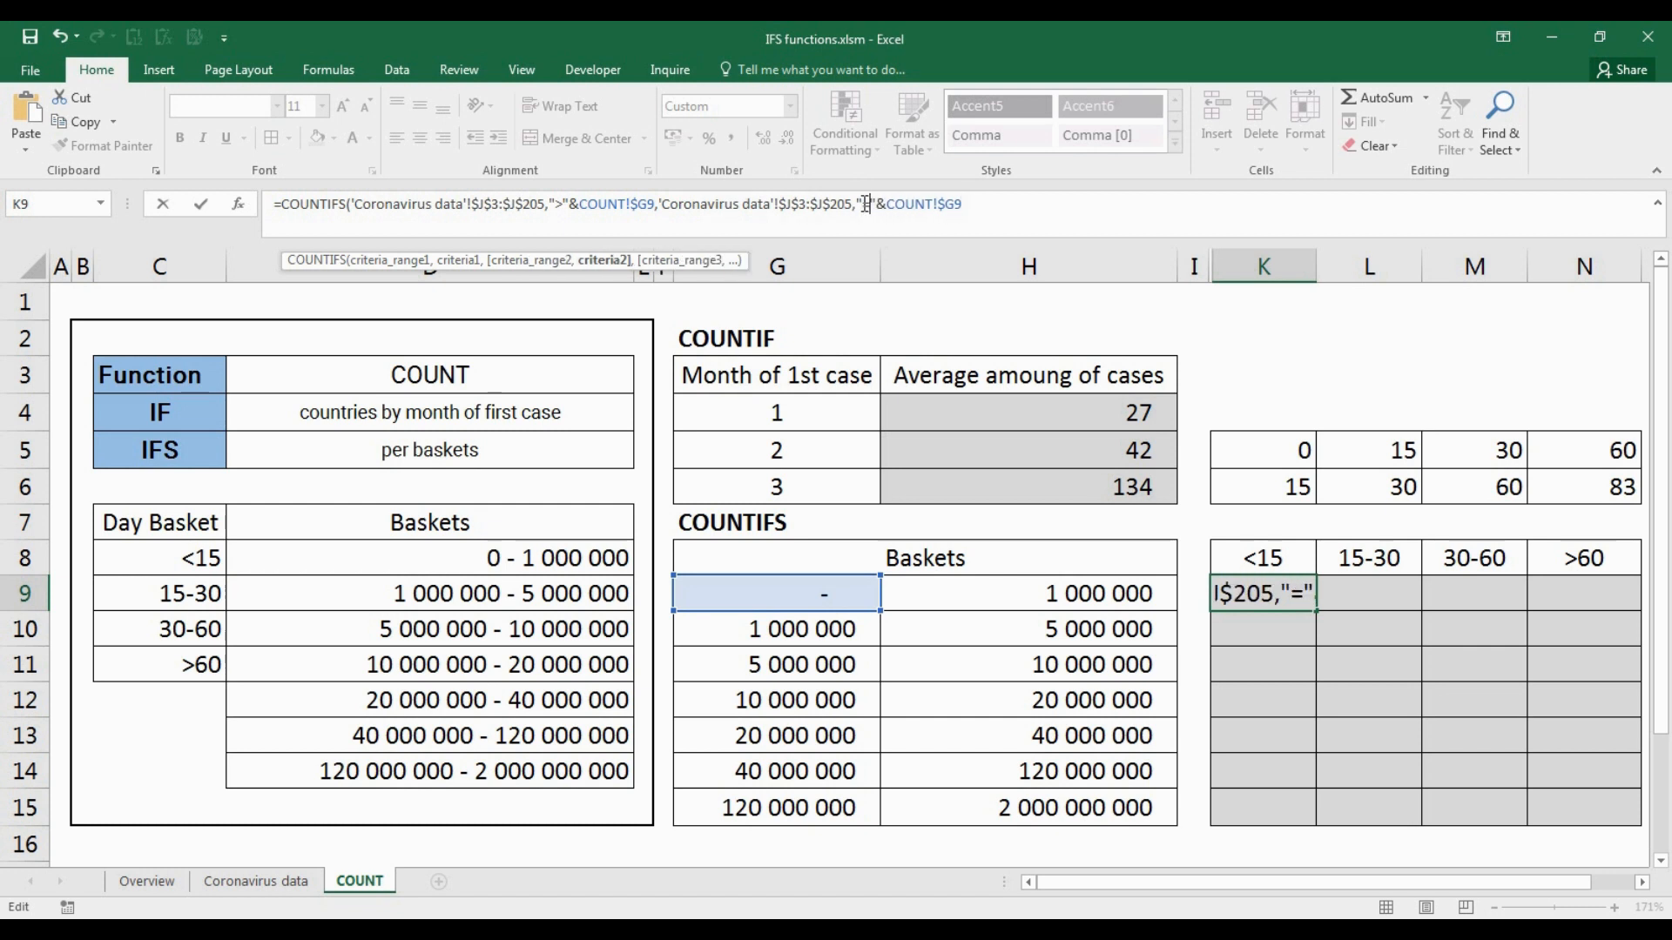
type("<=")
left_click_drag(970, 203, 899, 197)
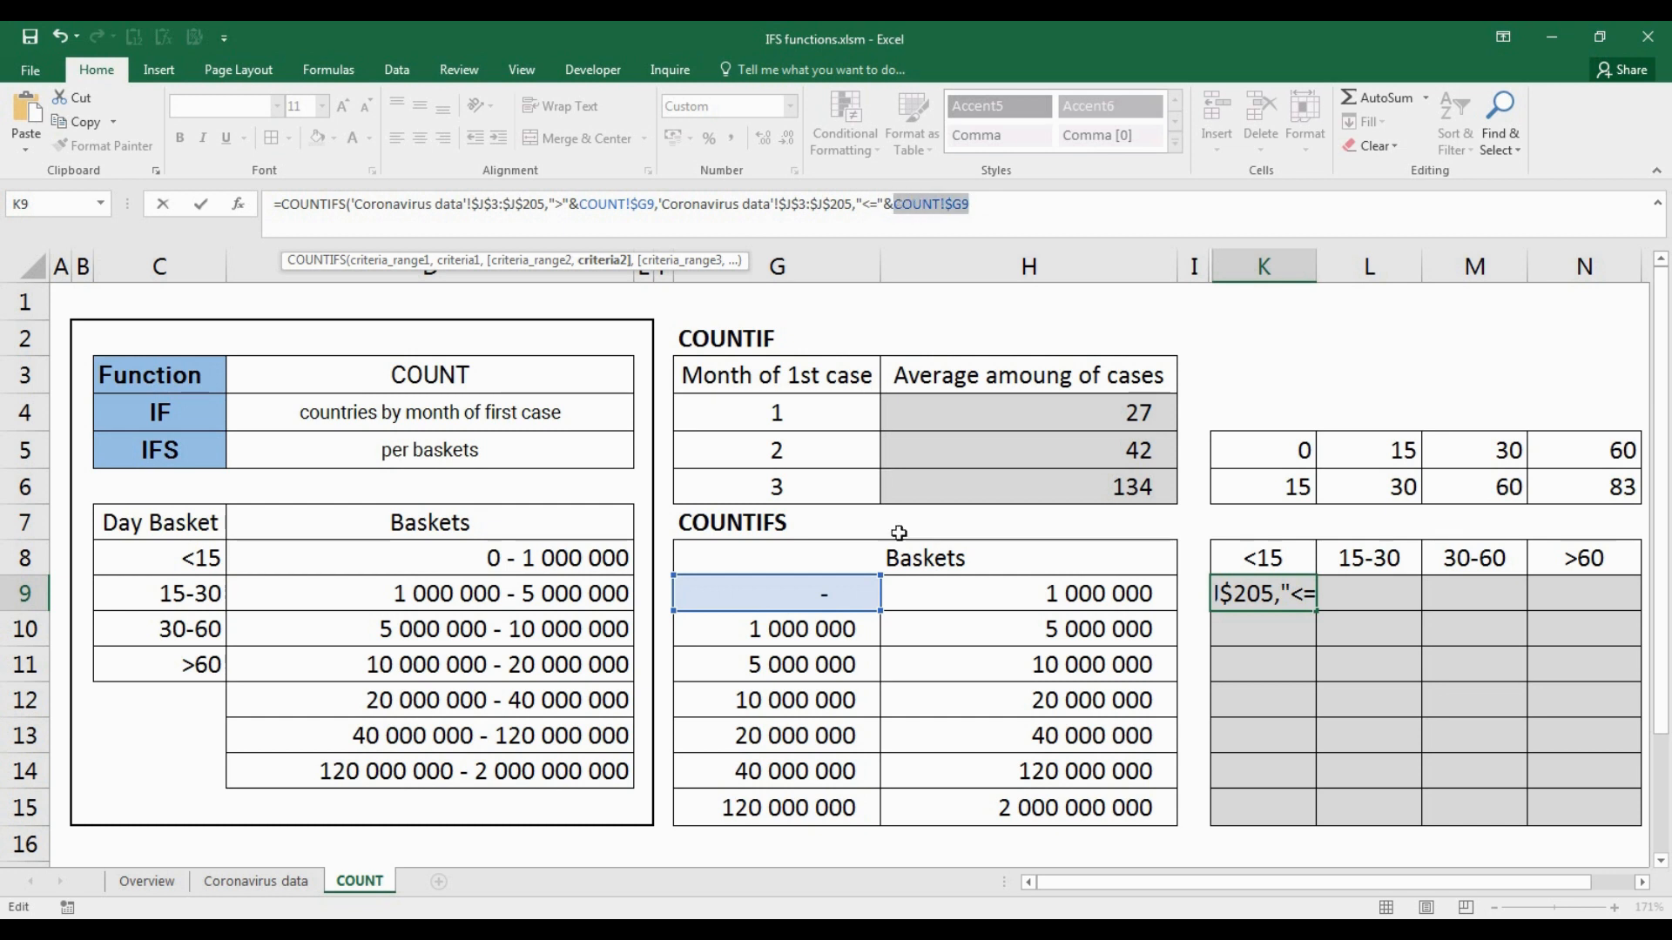
left_click(973, 585)
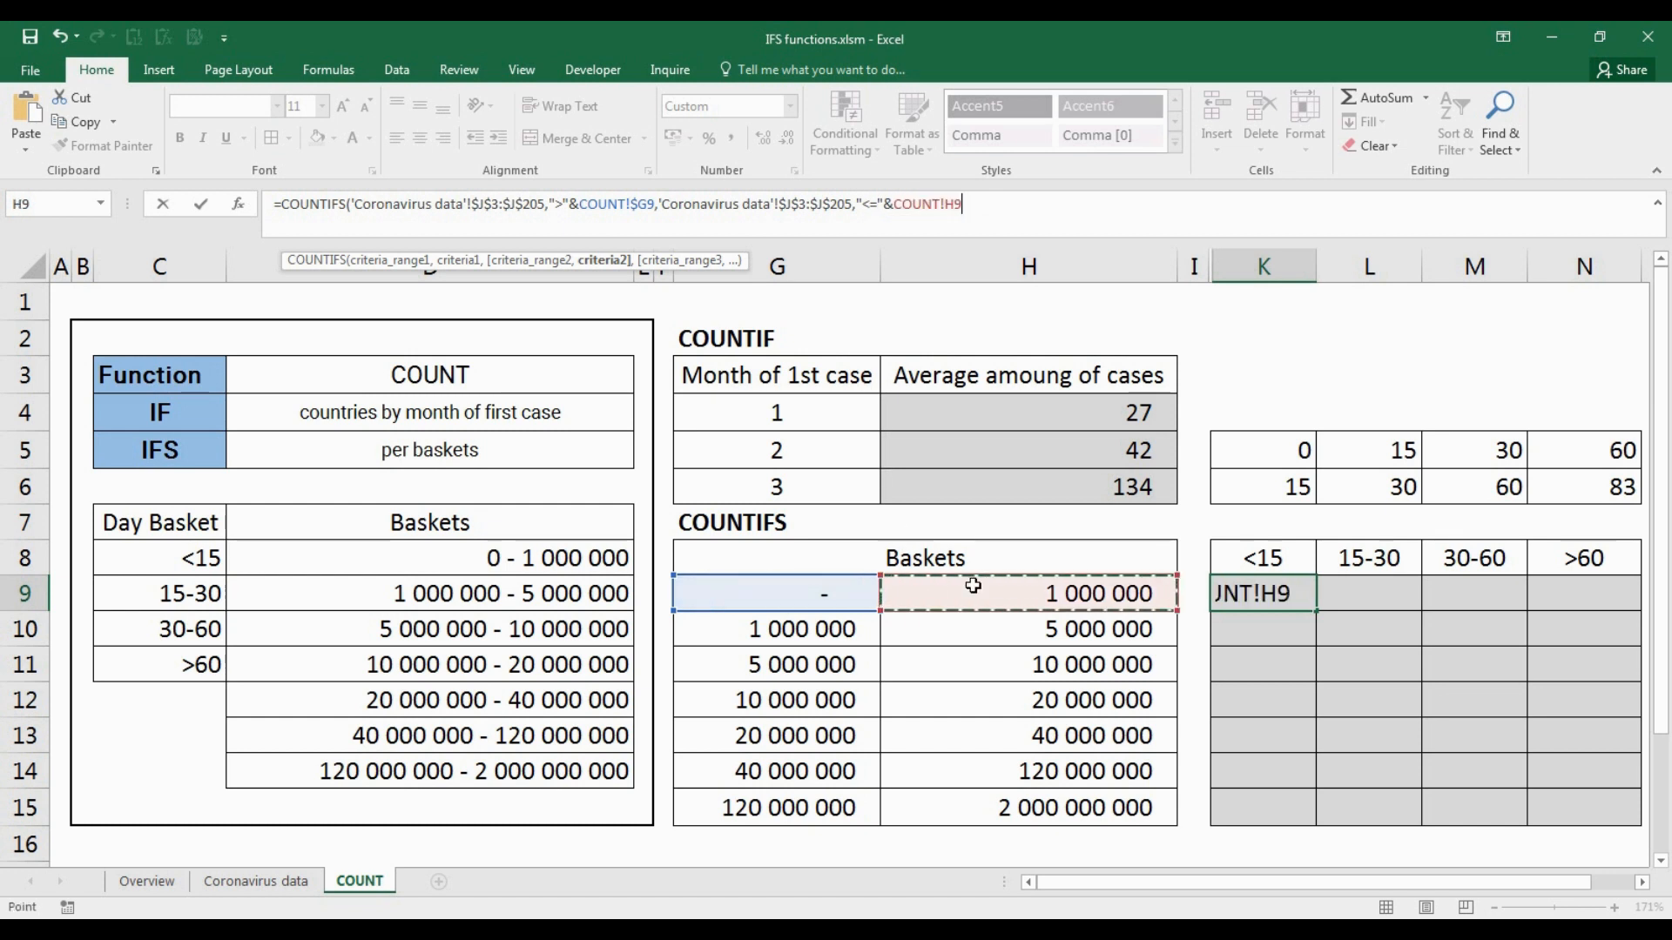
key("F5")
key("Escape")
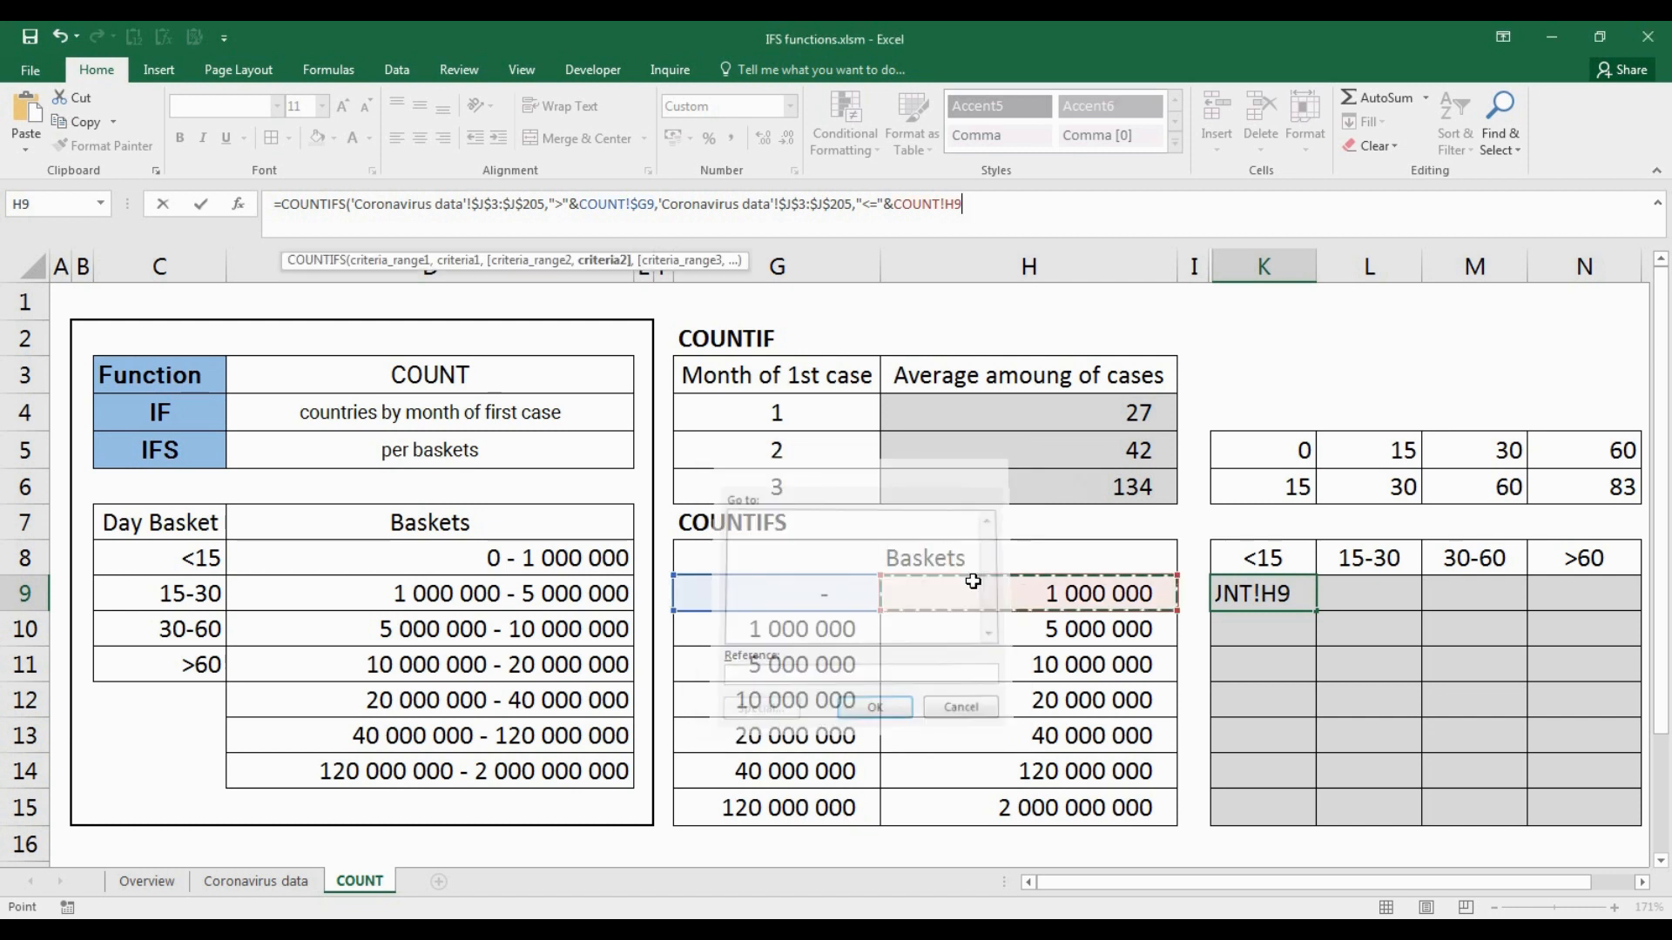
key("F4")
key("F4")
key("F4")
type(")")
key("Return")
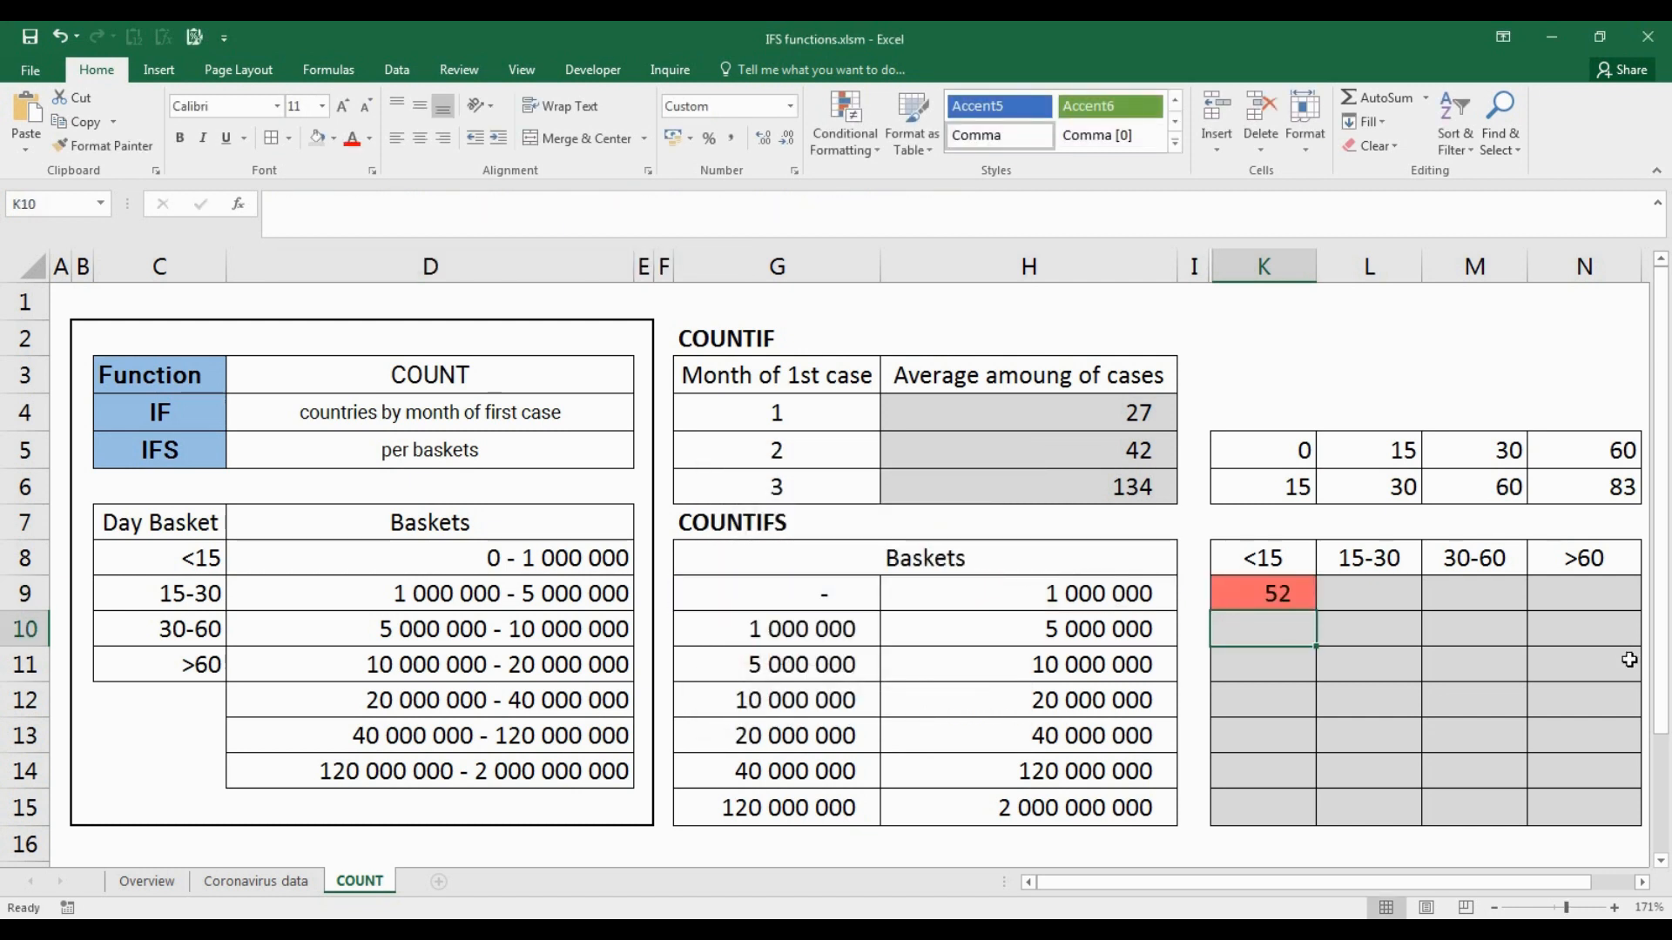
- Fill the COUNTIFS formula from K9 through K15
left_click_drag(1269, 593, 1261, 811)
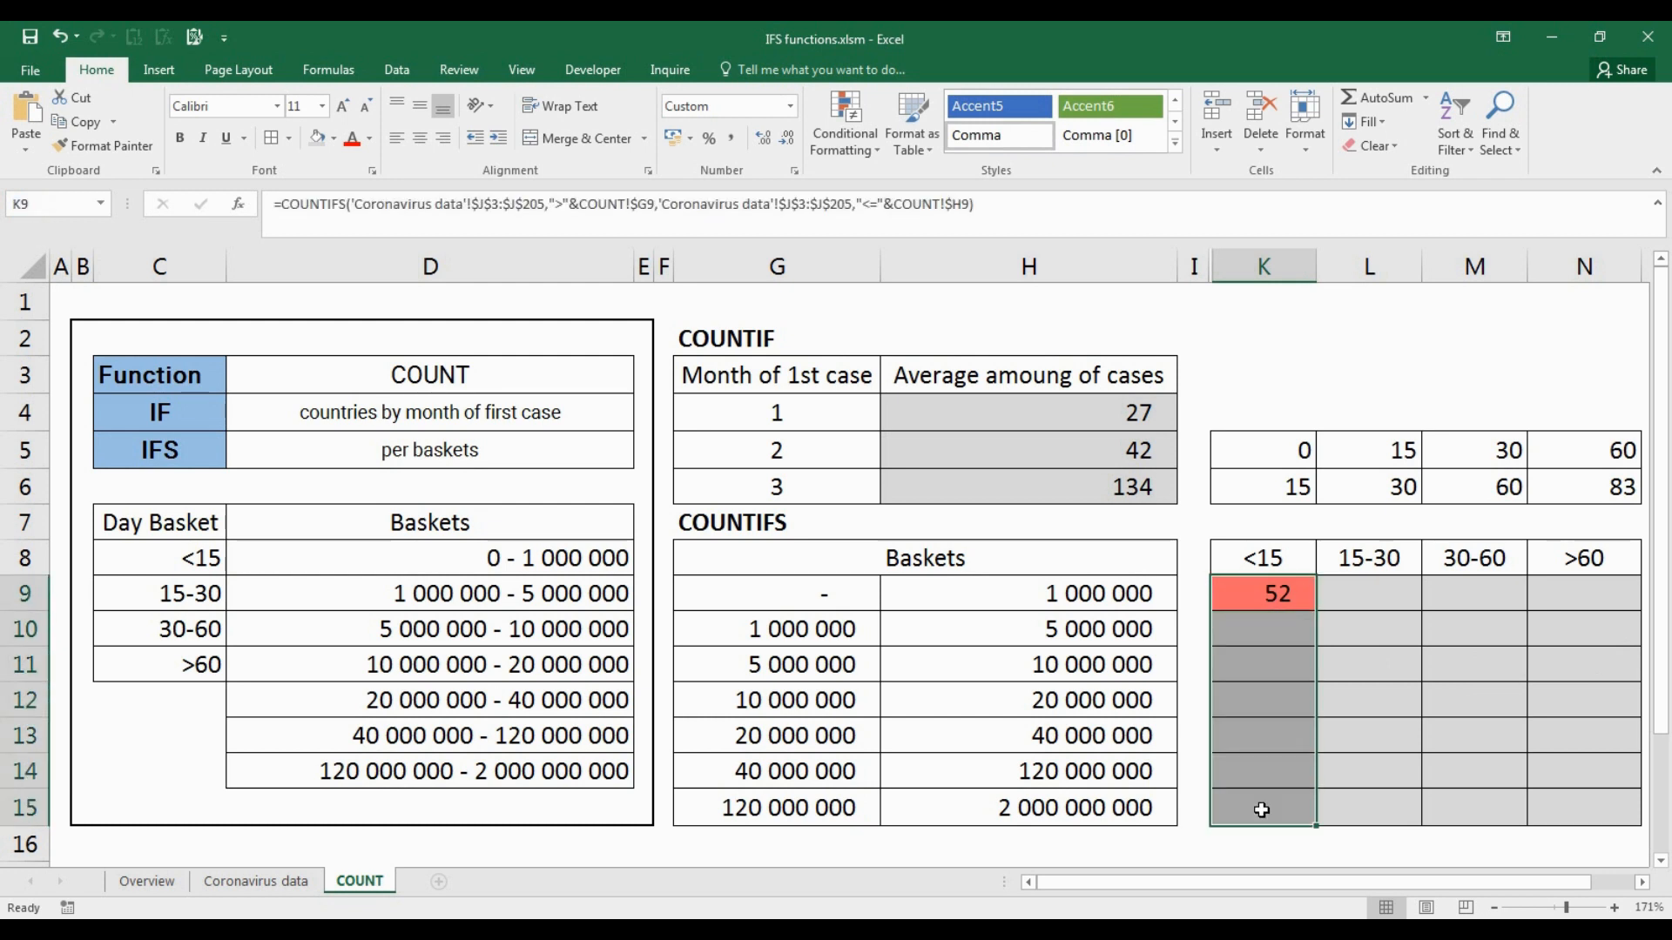
key("F2")
key("ctrl+Return")
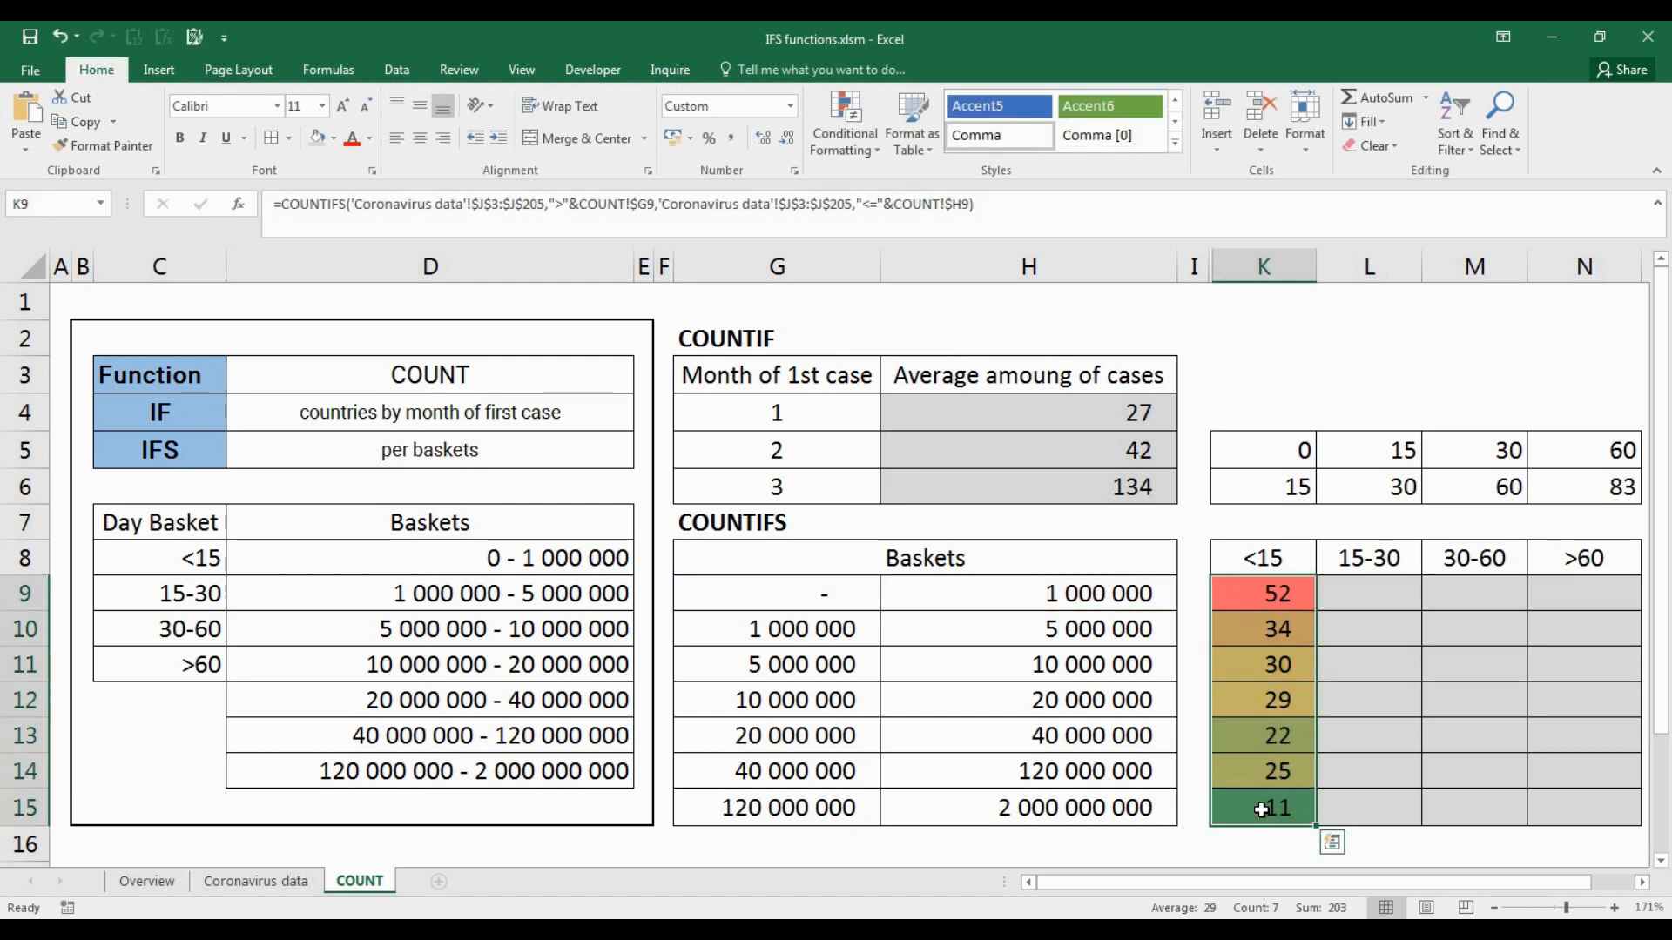
- Add the Days since 1st case data, 'Coronavirus data'!$I$3:$I$205, as the absolute third criteria range of the K9 formula
left_click(968, 203)
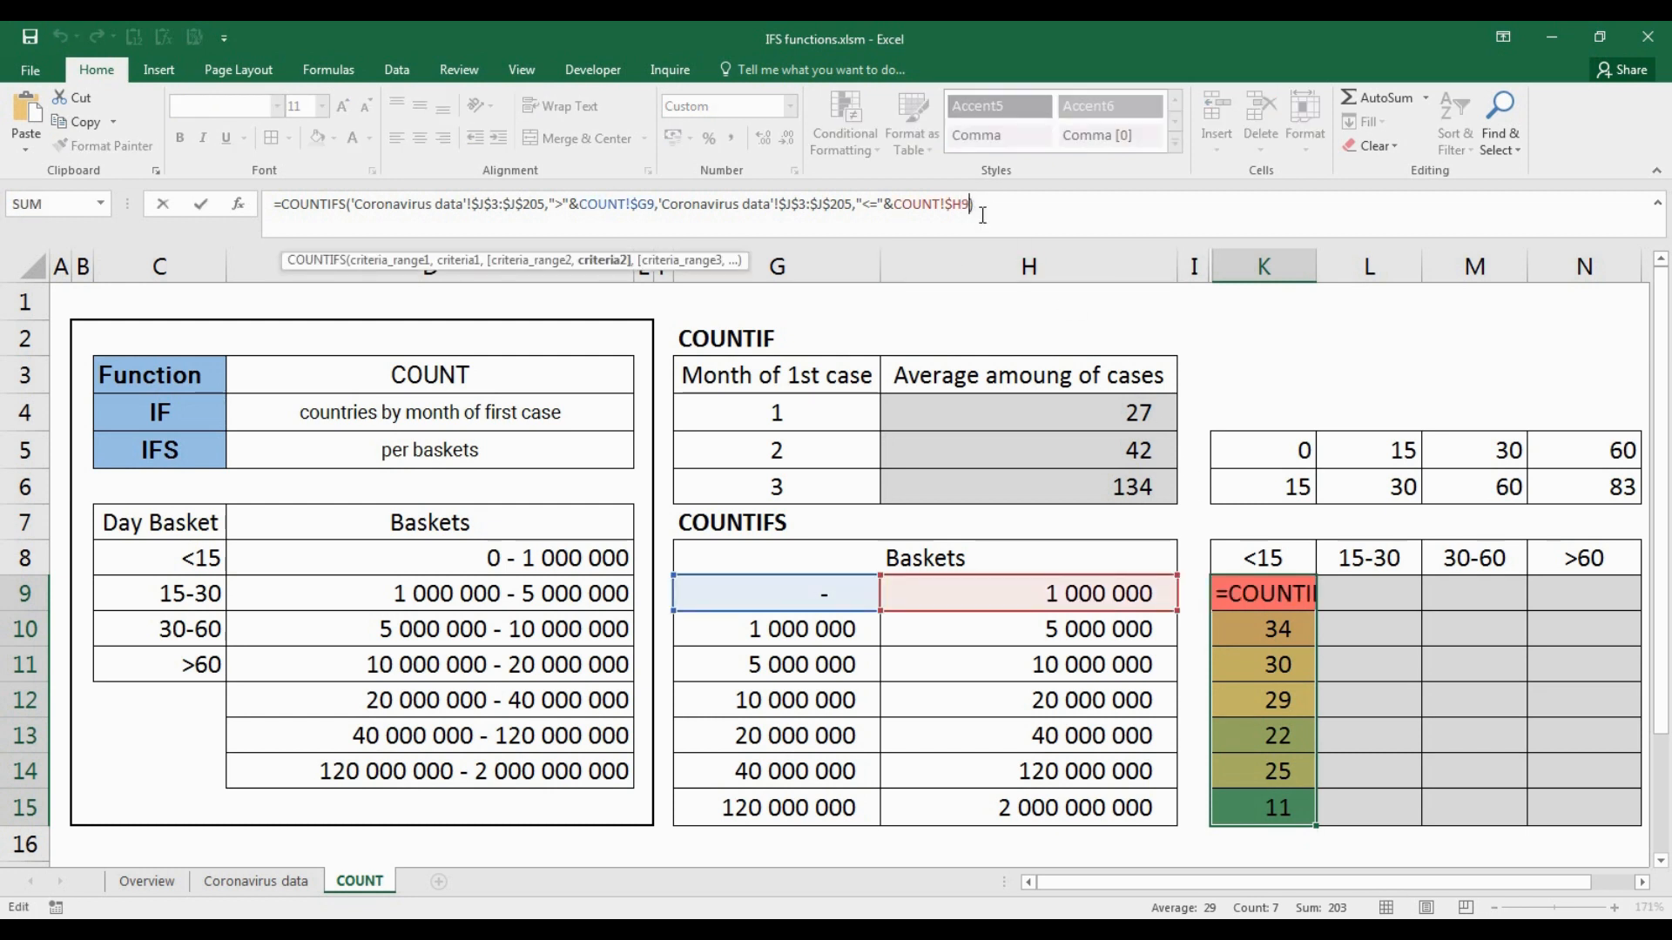
type(",")
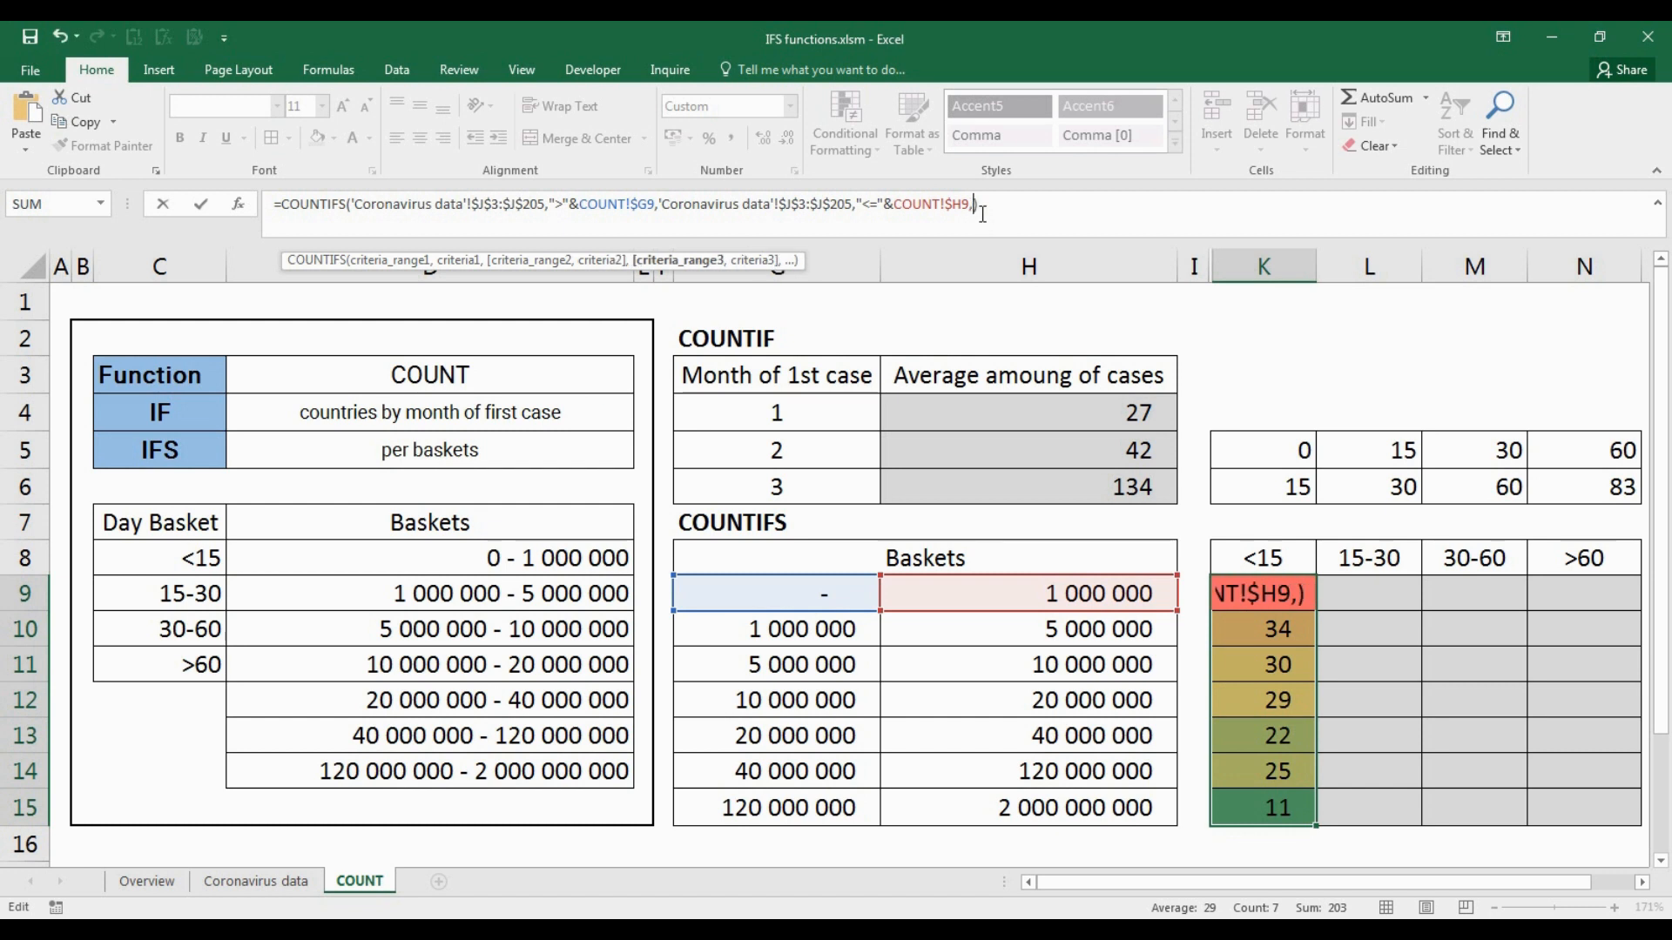
left_click(253, 881)
left_click(1031, 331)
key("Down")
key("ctrl+shift+Down")
key("F4")
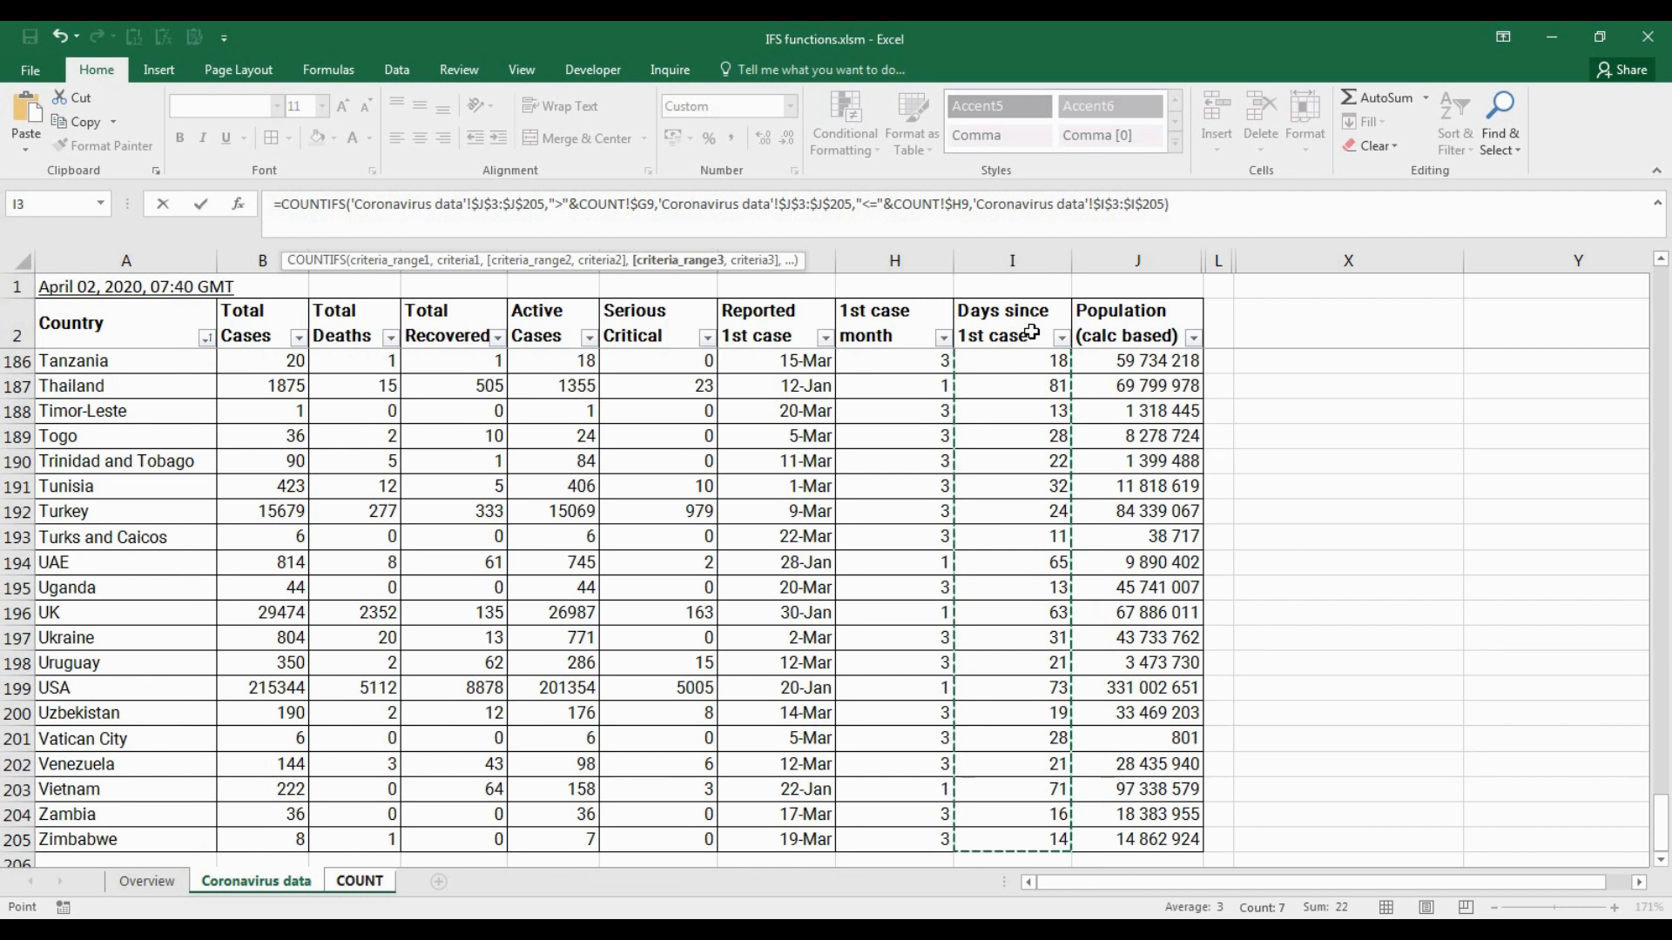
type(",")
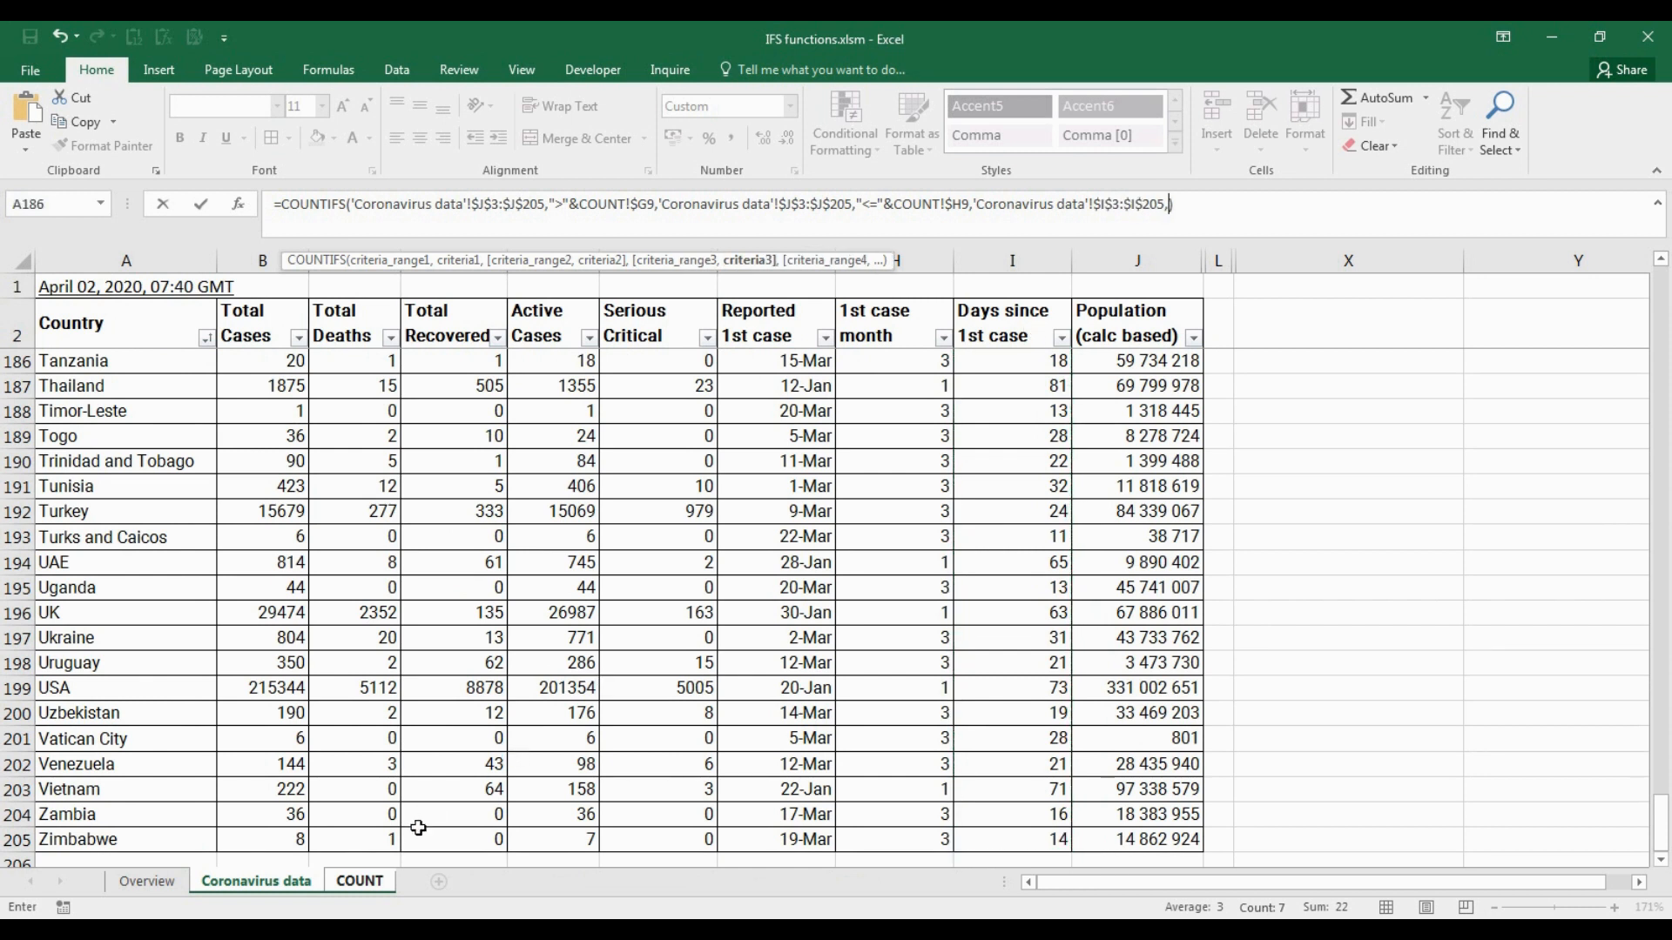
- Set the third criterion of the K9 formula to ">"&COUNT!K$5, with only the row locked
type("\">\"&")
left_click(375, 884)
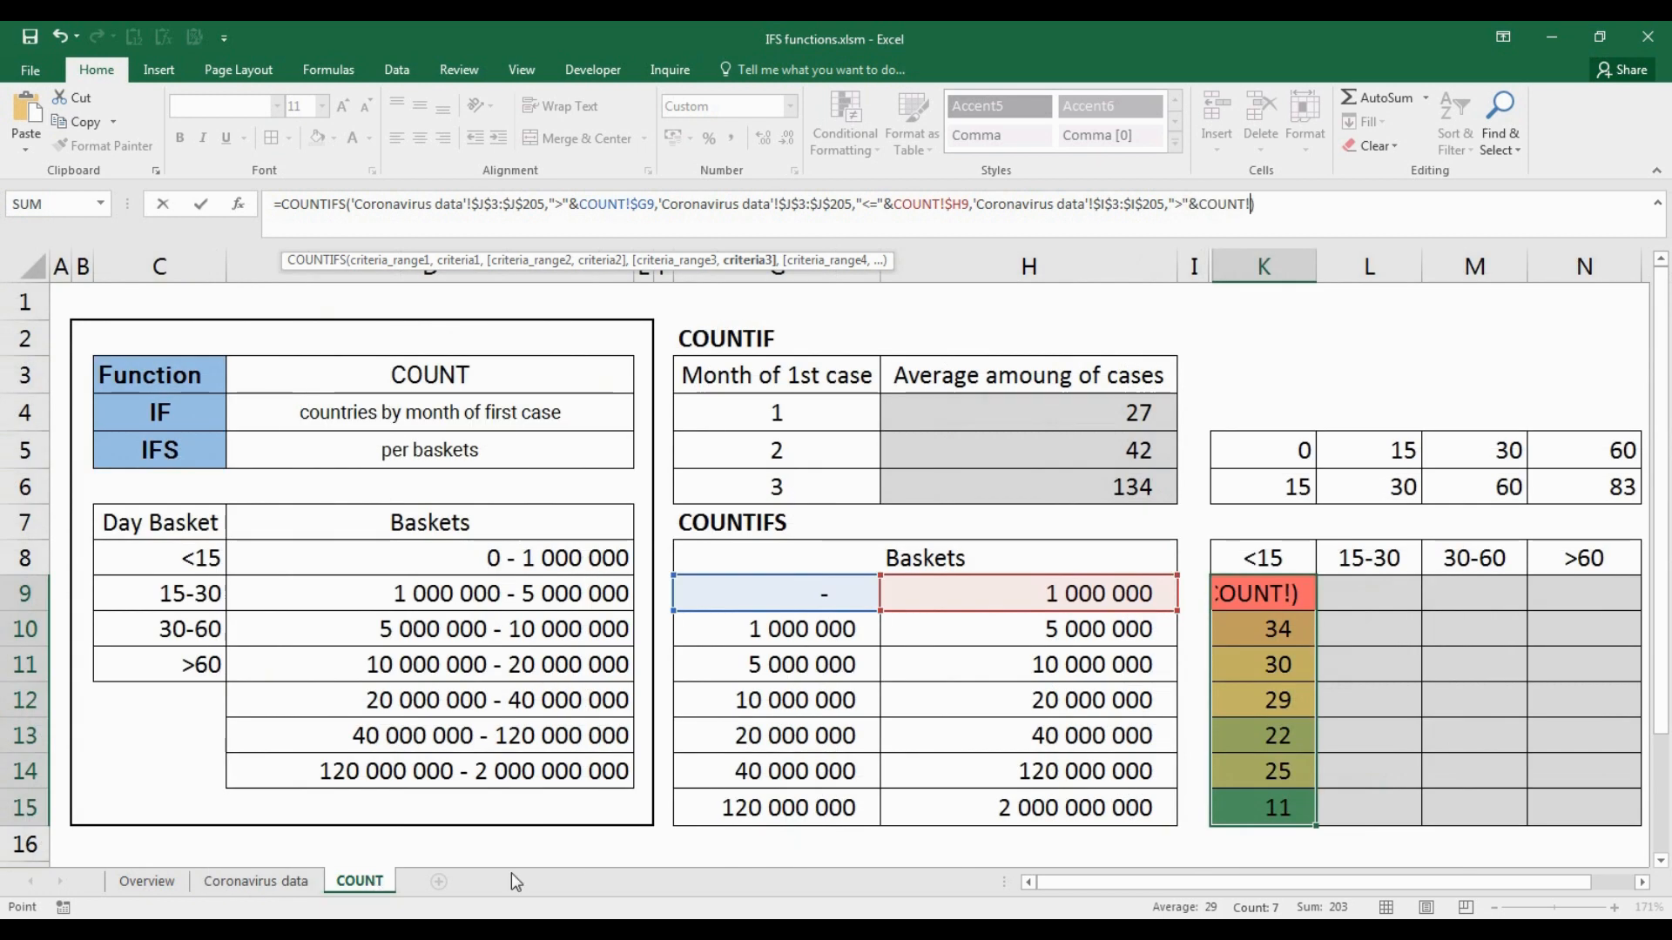
left_click(1246, 450)
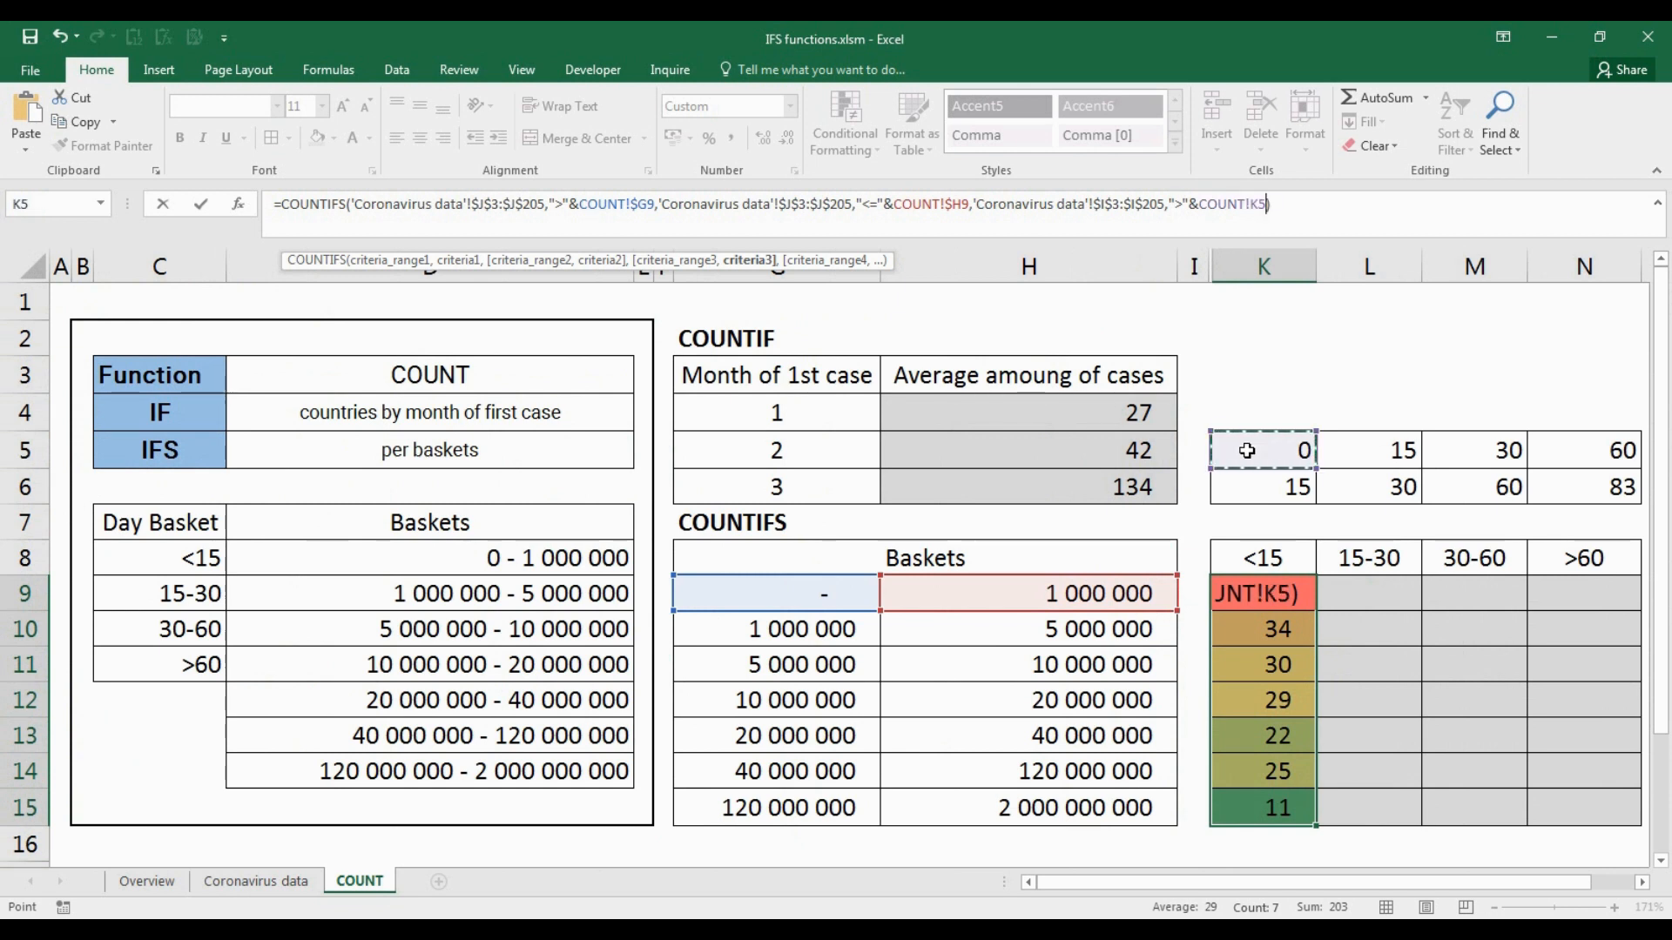
key("F4")
key("F4")
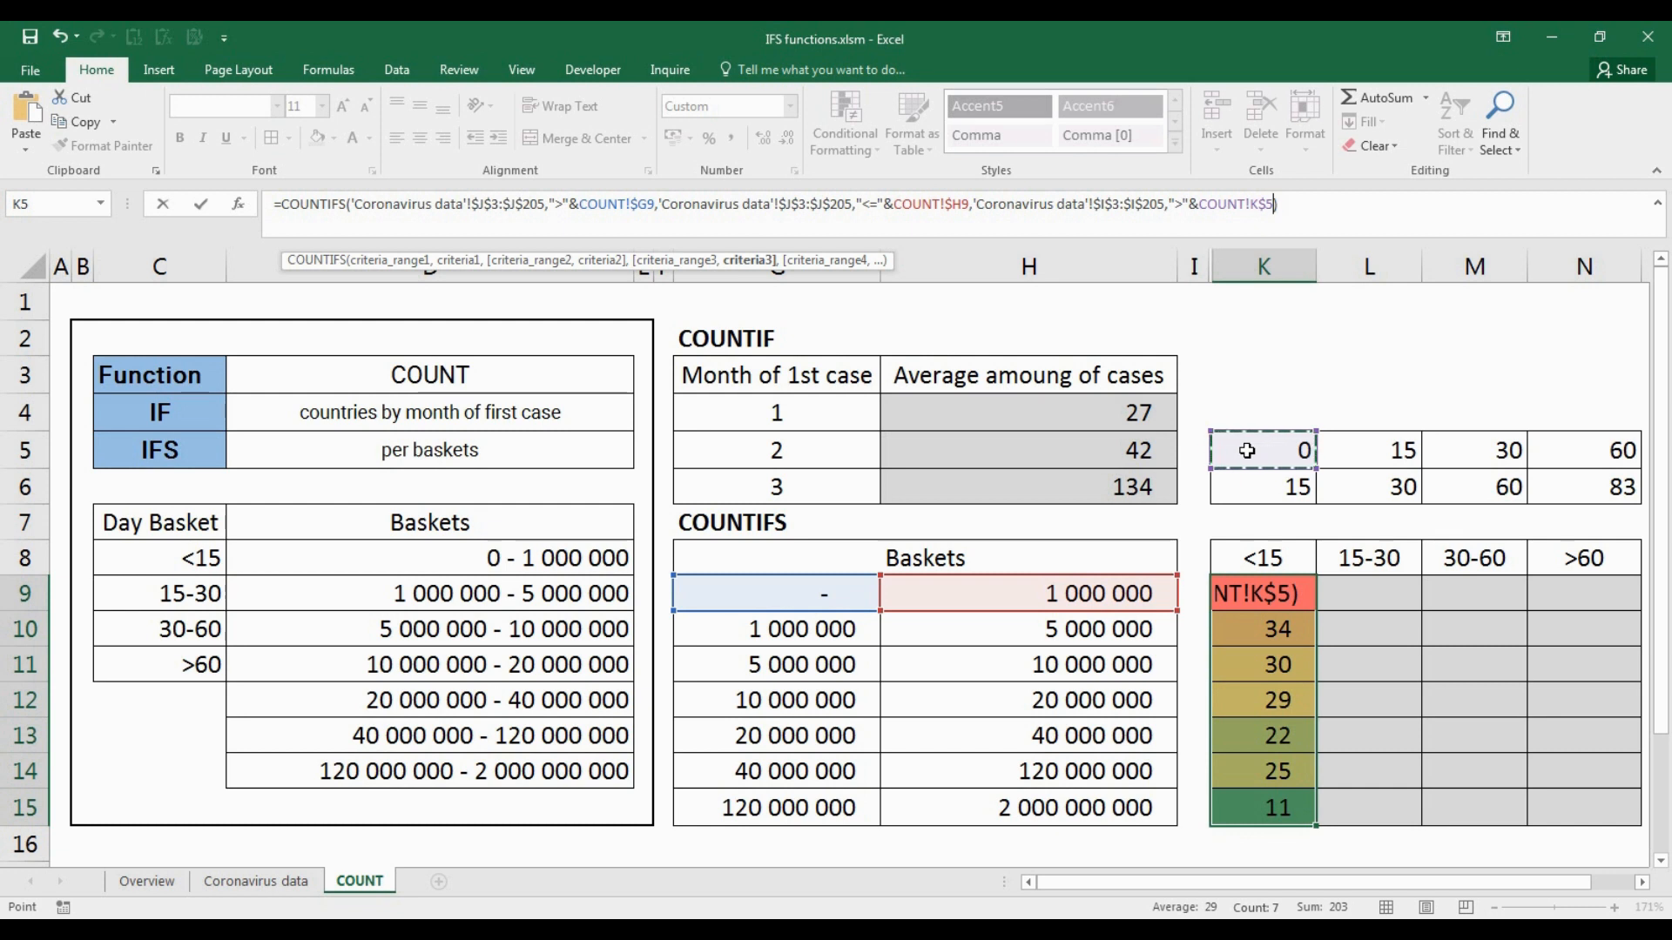
- Duplicate the days range and its criterion as the fourth condition of the K9 formula, and erase the copied criterion
left_click(988, 212, "shift")
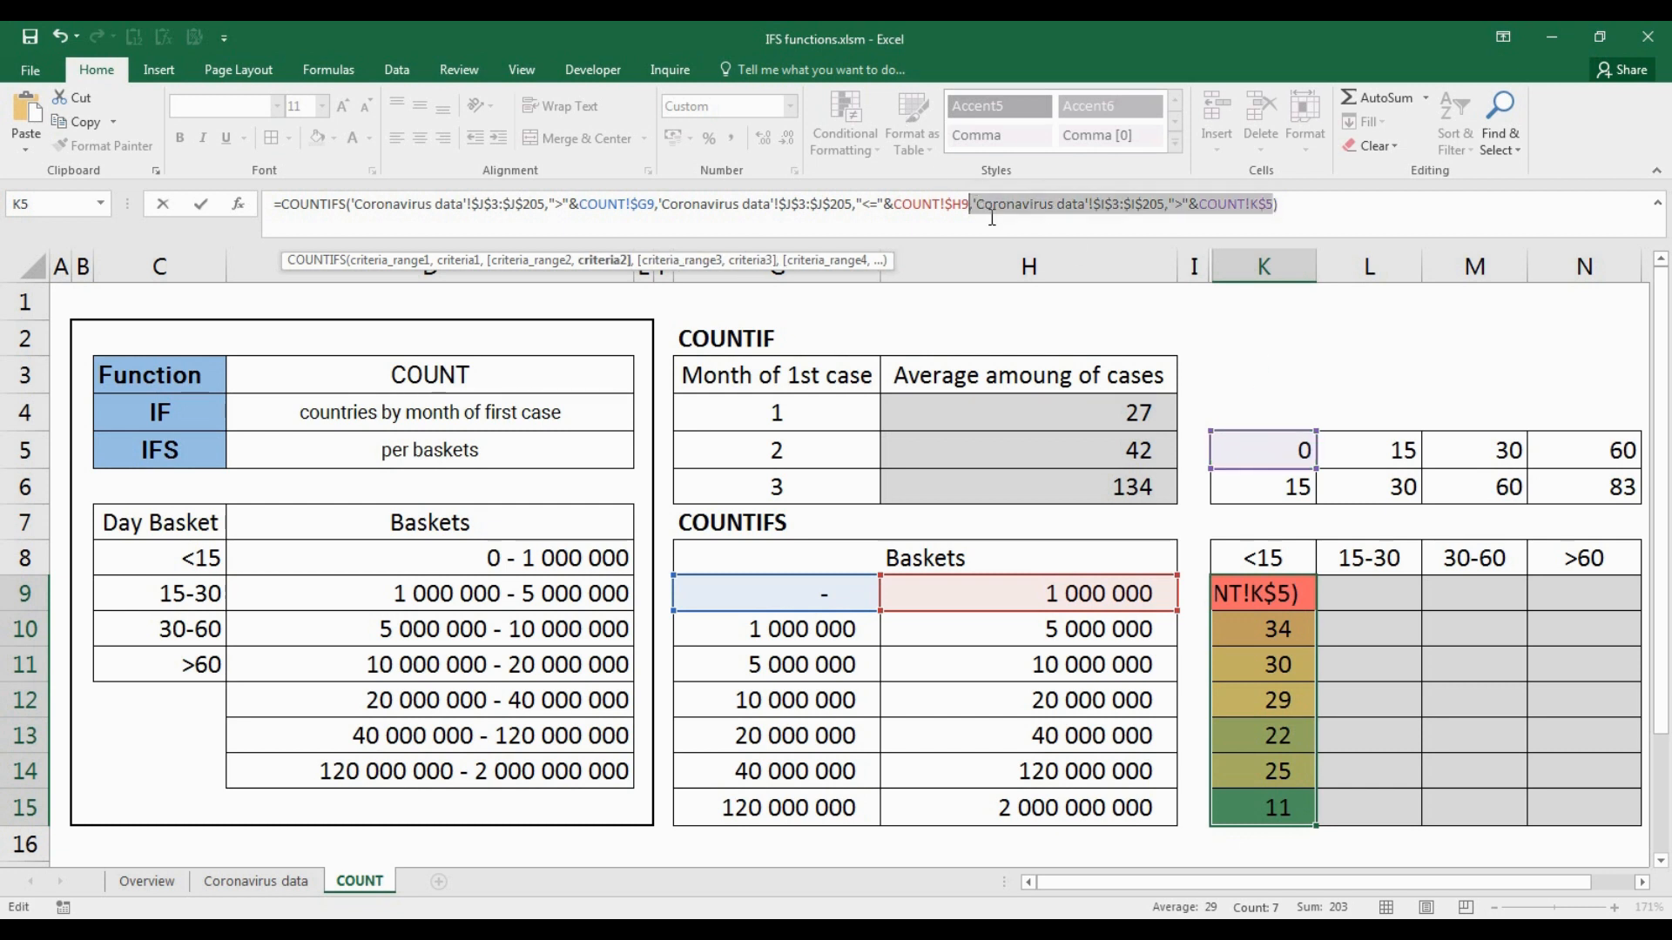
left_click(1276, 207)
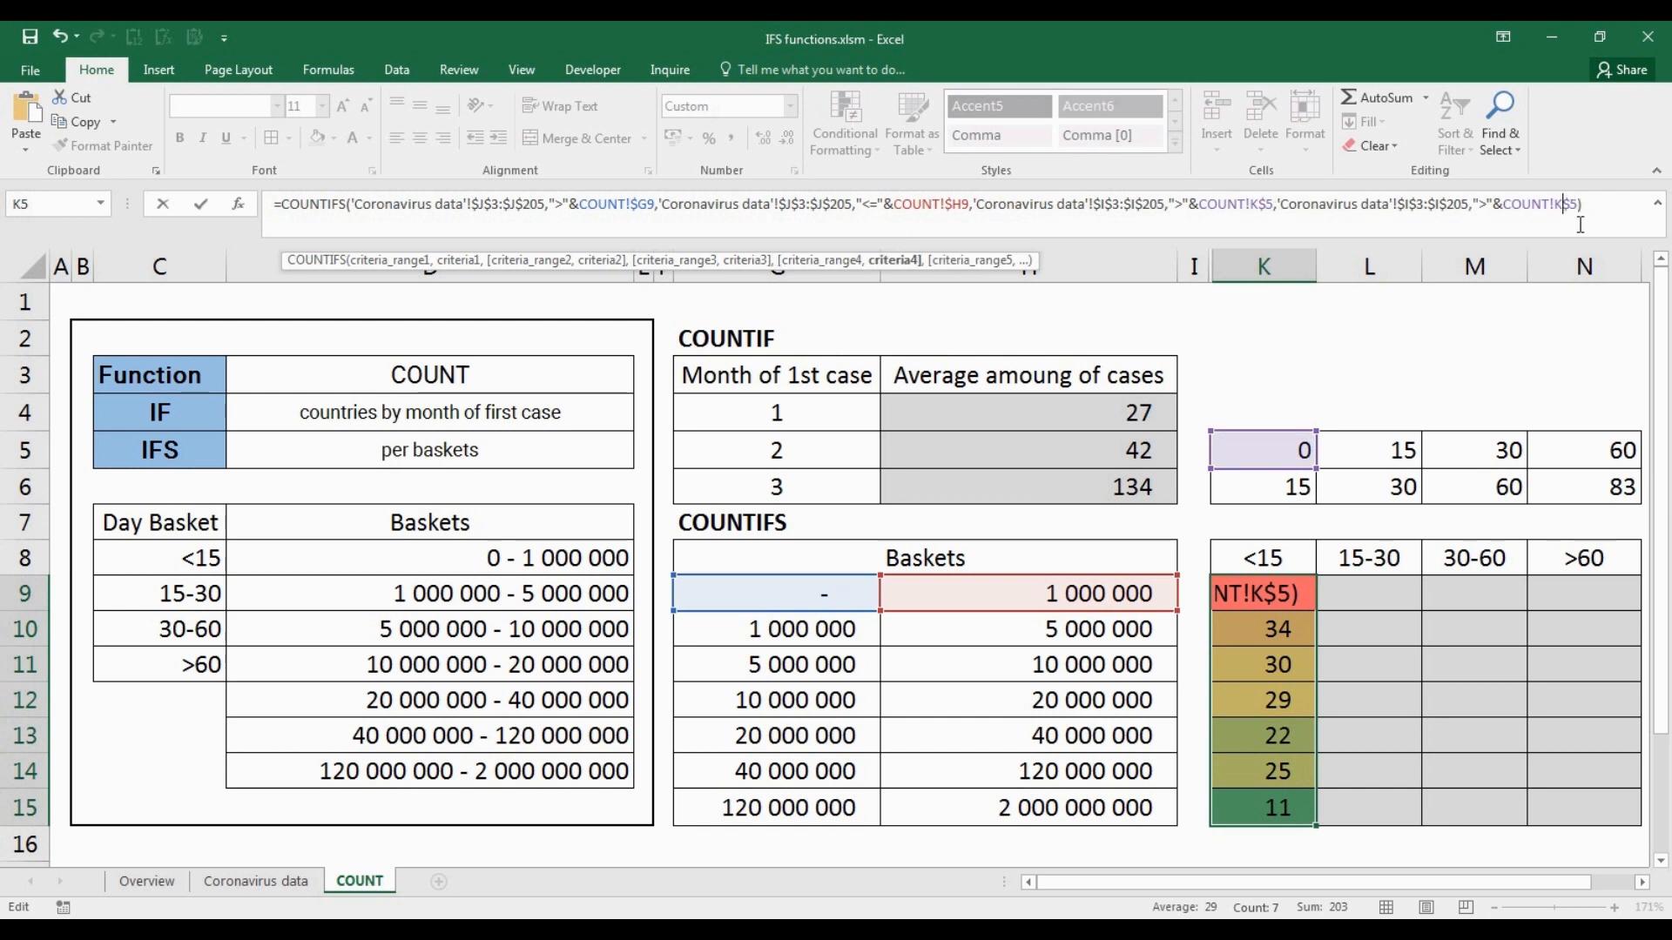
key("BackSpace")
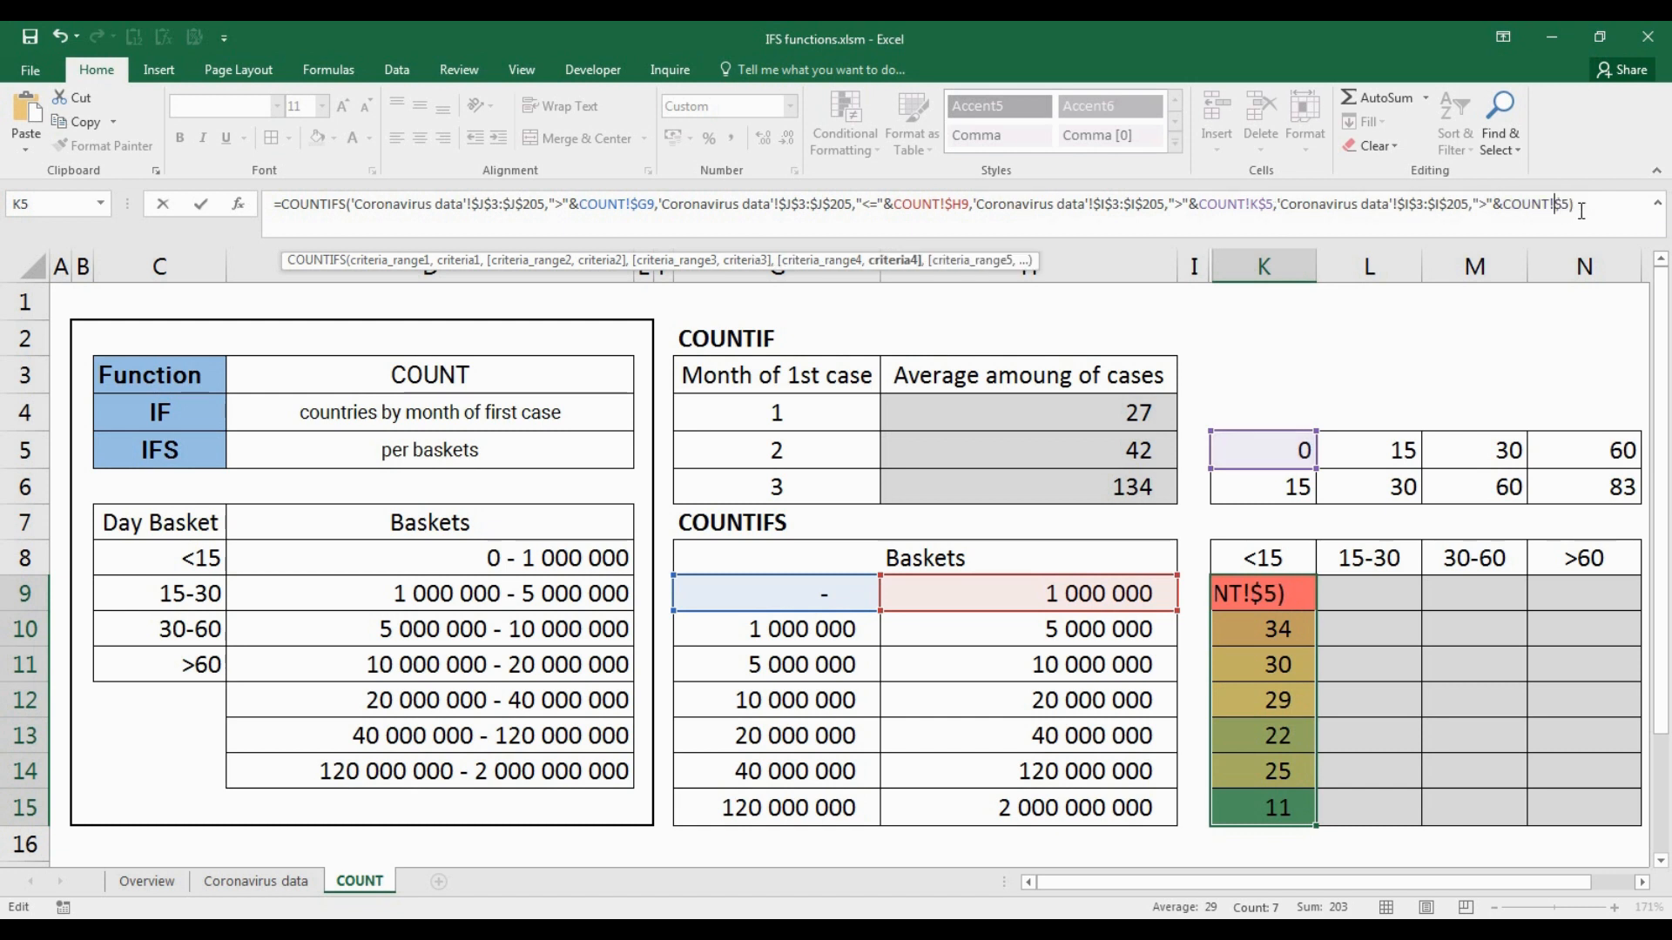
key("Delete")
key("Delete")
key("BackSpace")
key("BackSpace")
key("BackSpace")
key("BackSpace")
key("BackSpace")
key("BackSpace")
key("BackSpace")
key("BackSpace")
key("BackSpace")
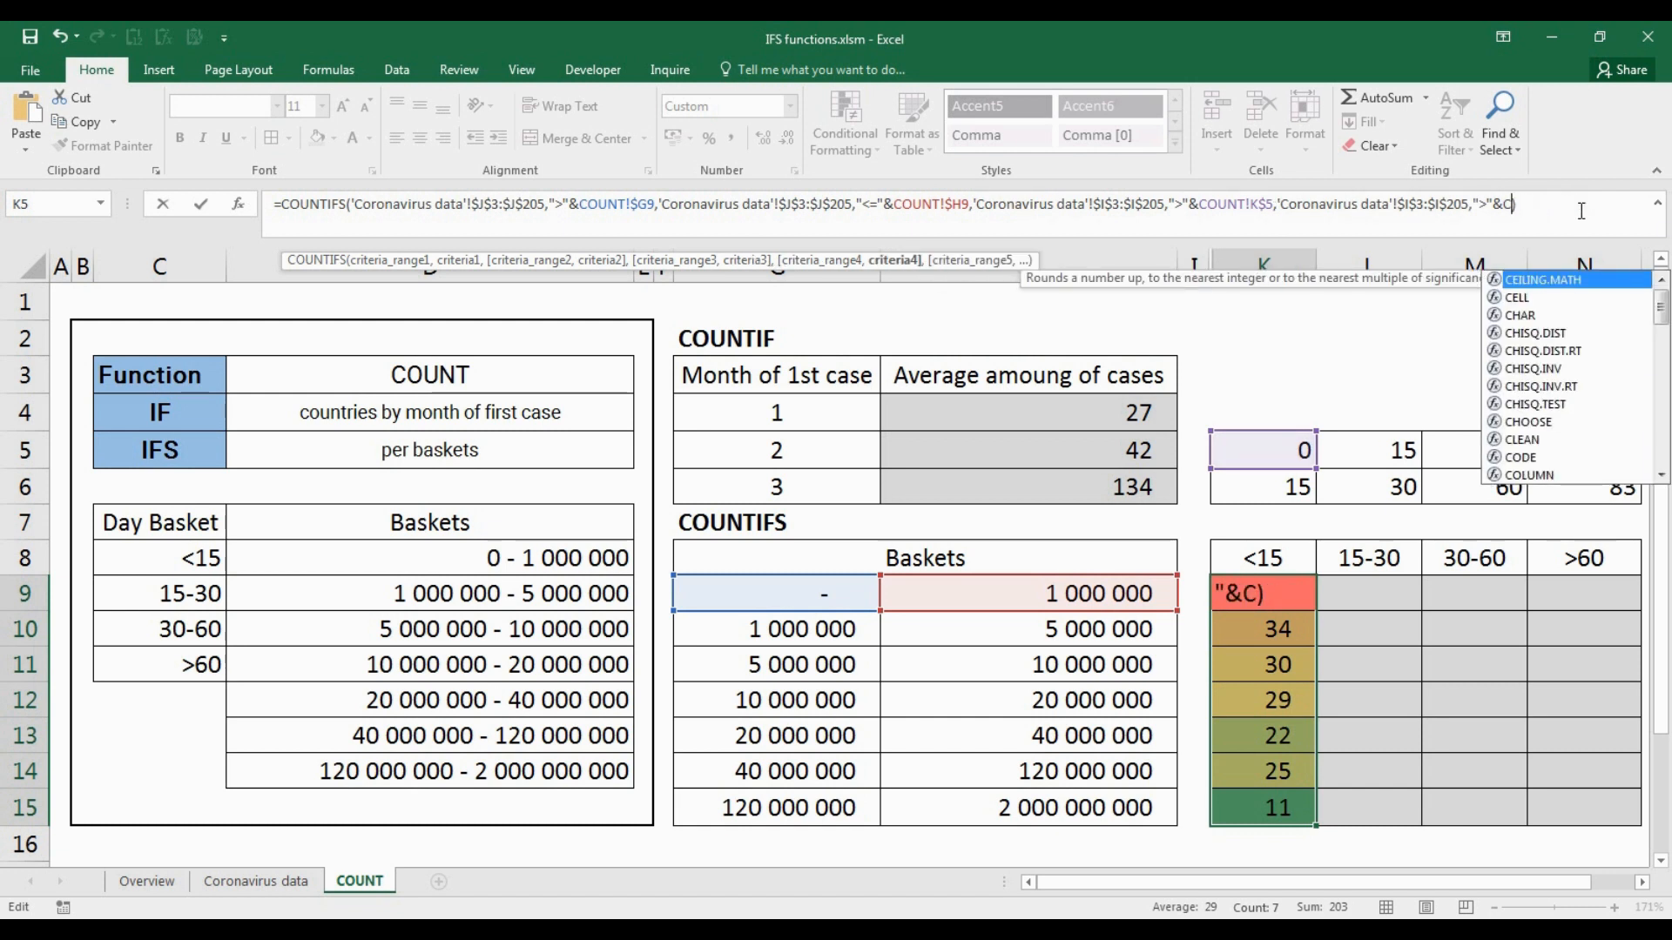
- Enter "<="&COUNT!K$6 as the fourth criterion with only the row locked, and complete the COUNTIFS formula in K9
type("<=")
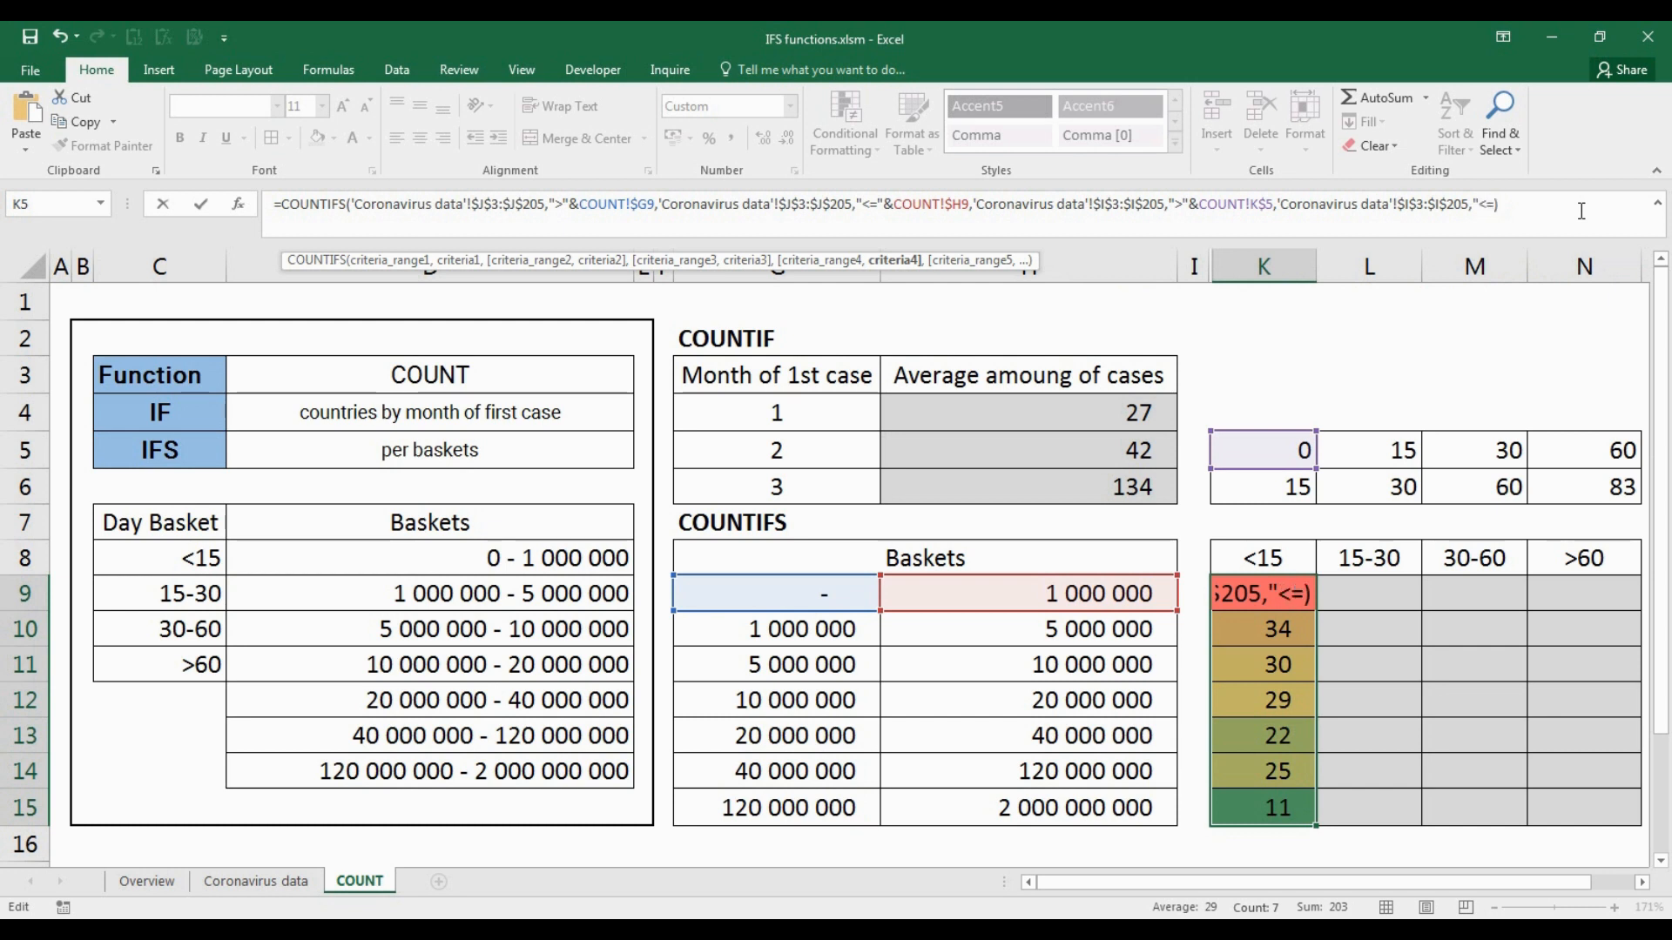
type("\"&")
left_click(1310, 485)
key("F4")
key("F4")
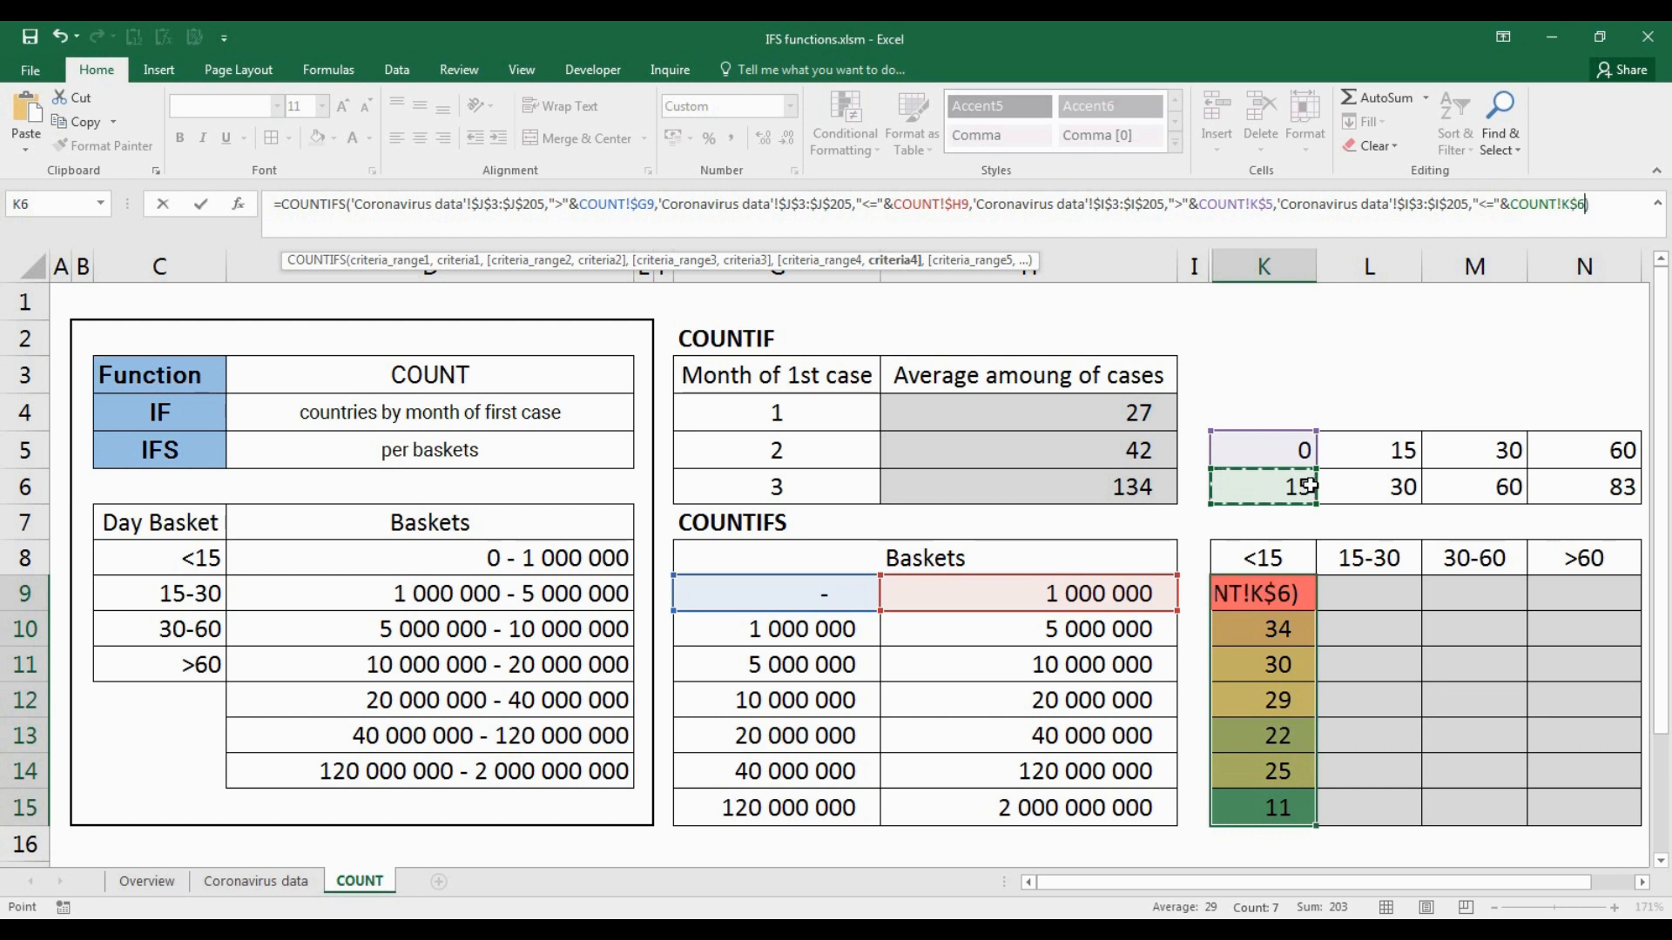
key("Return")
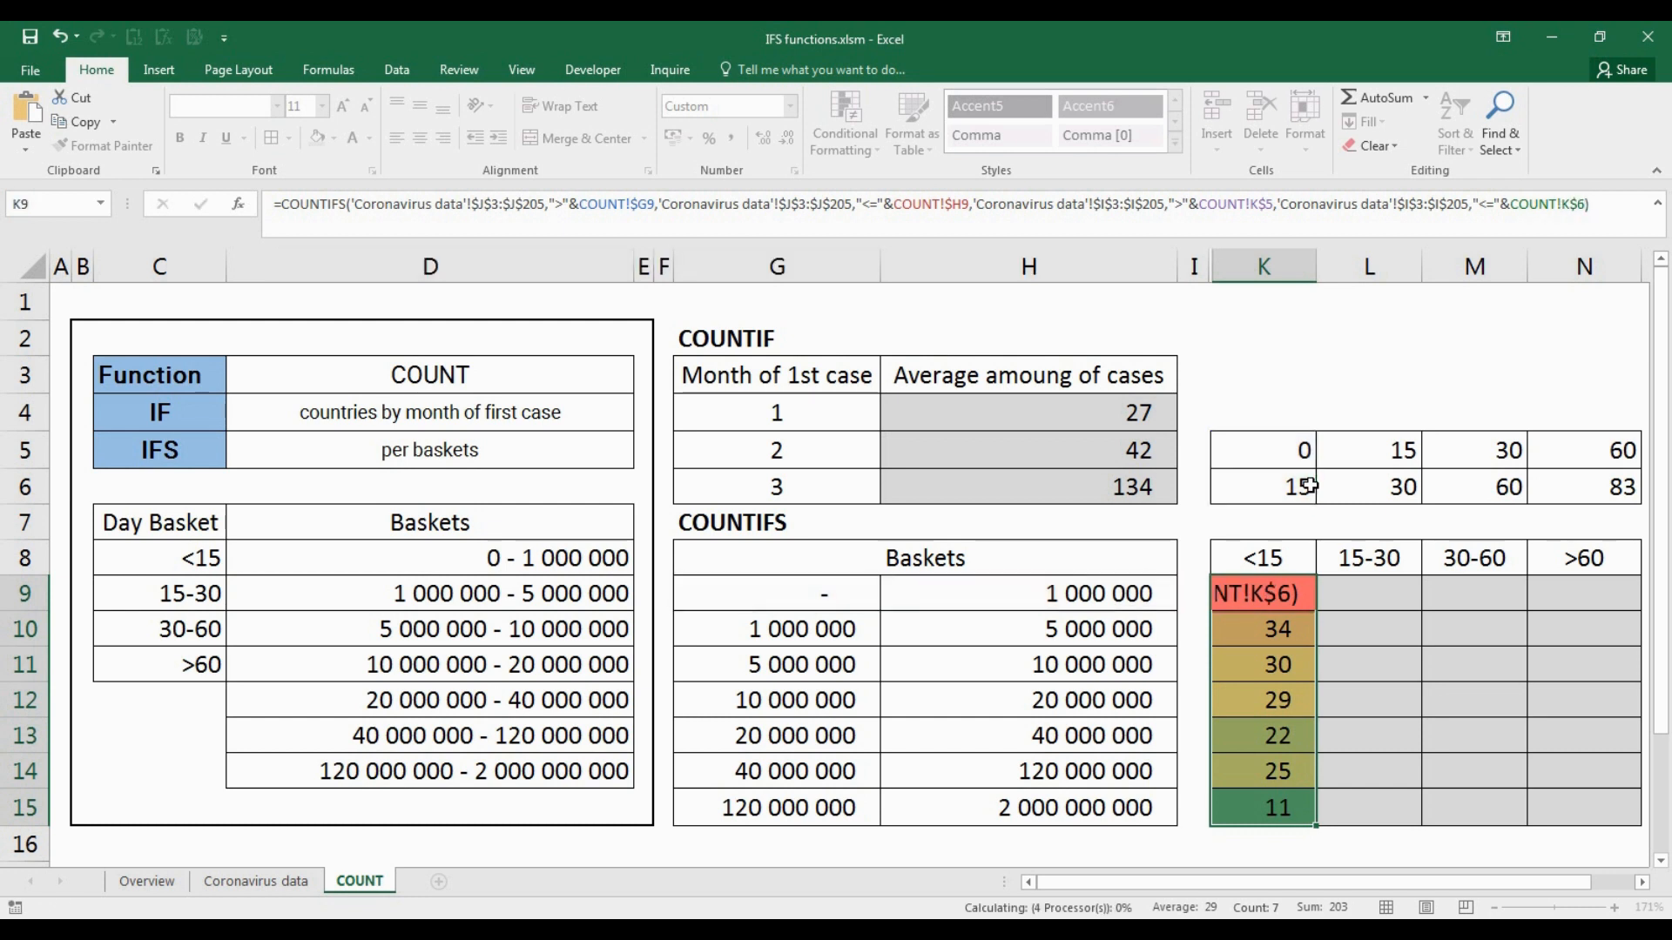
- Fill the COUNTIFS formula from K9 across the whole basket table, K9:N15
key("Up")
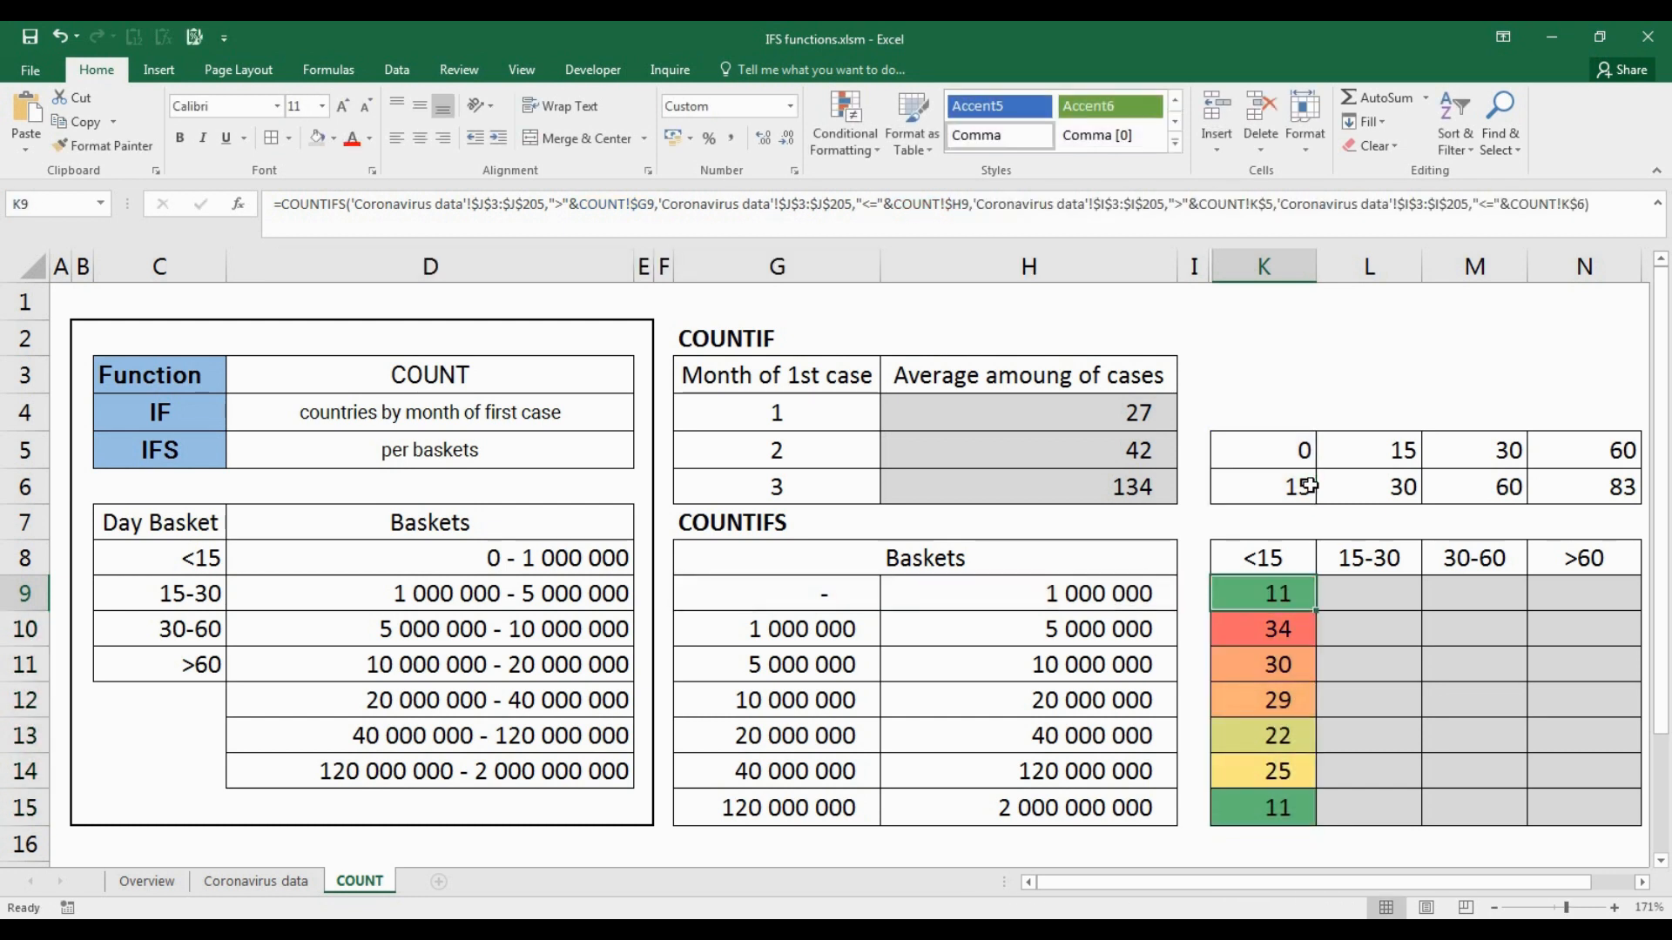
left_click(1569, 799, "shift")
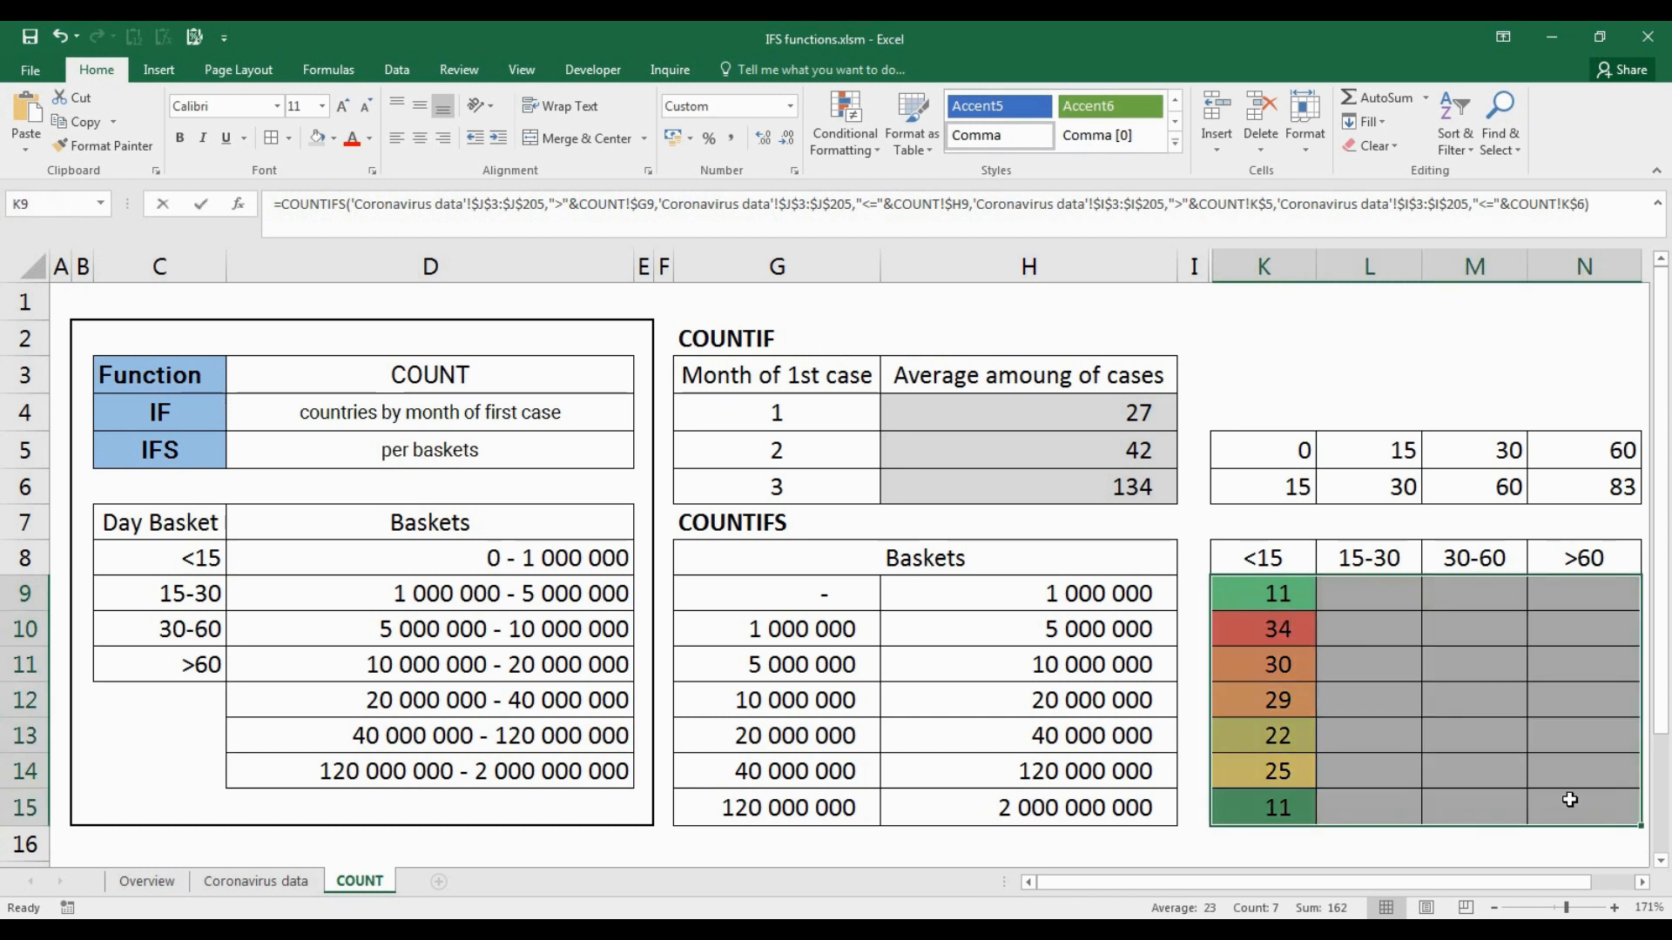
key("F2")
key("ctrl+Return")
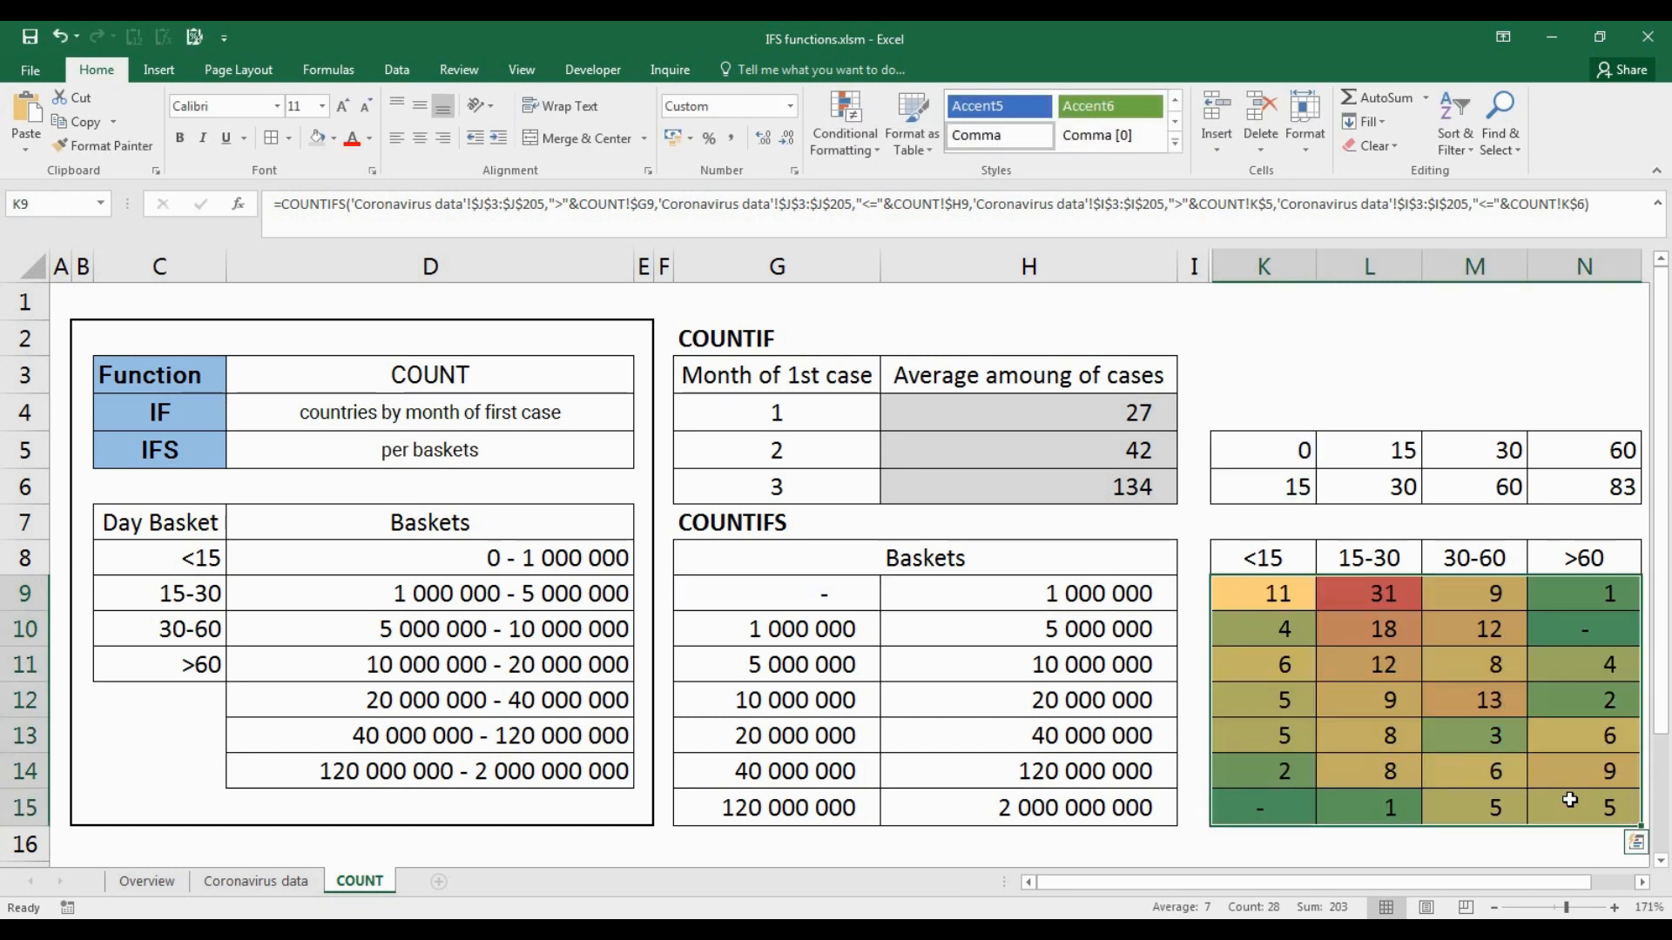